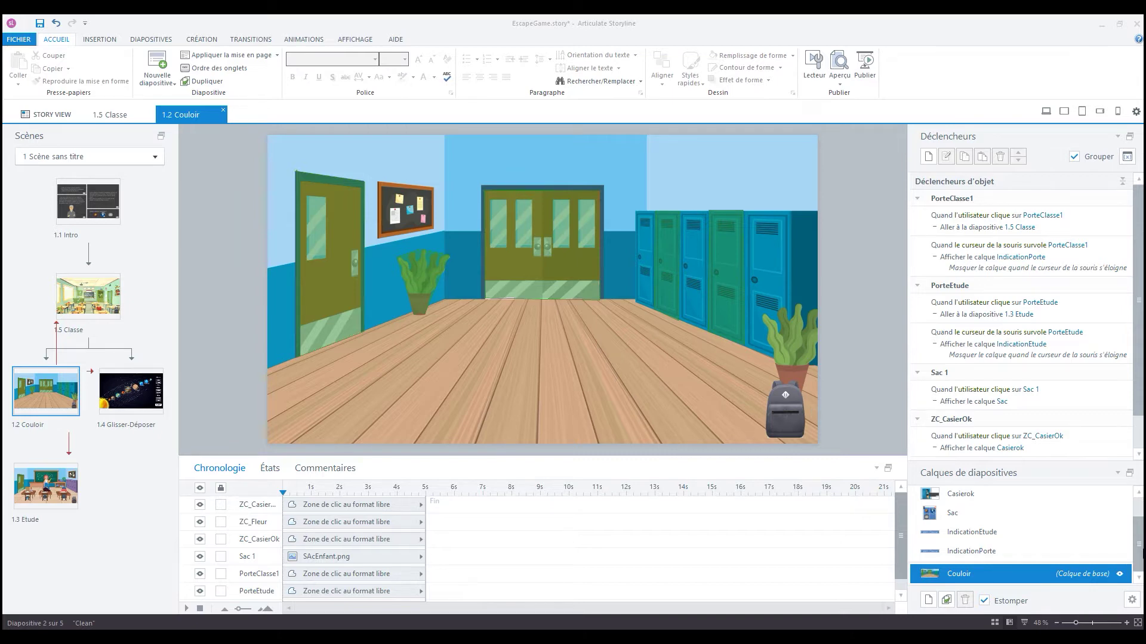
# On the Fleur layer, draw a scroll panel about 969 by 511 px inside the dark grey rectangle.
pyautogui.moveTo(1138, 552); pyautogui.dragTo(1138, 536)
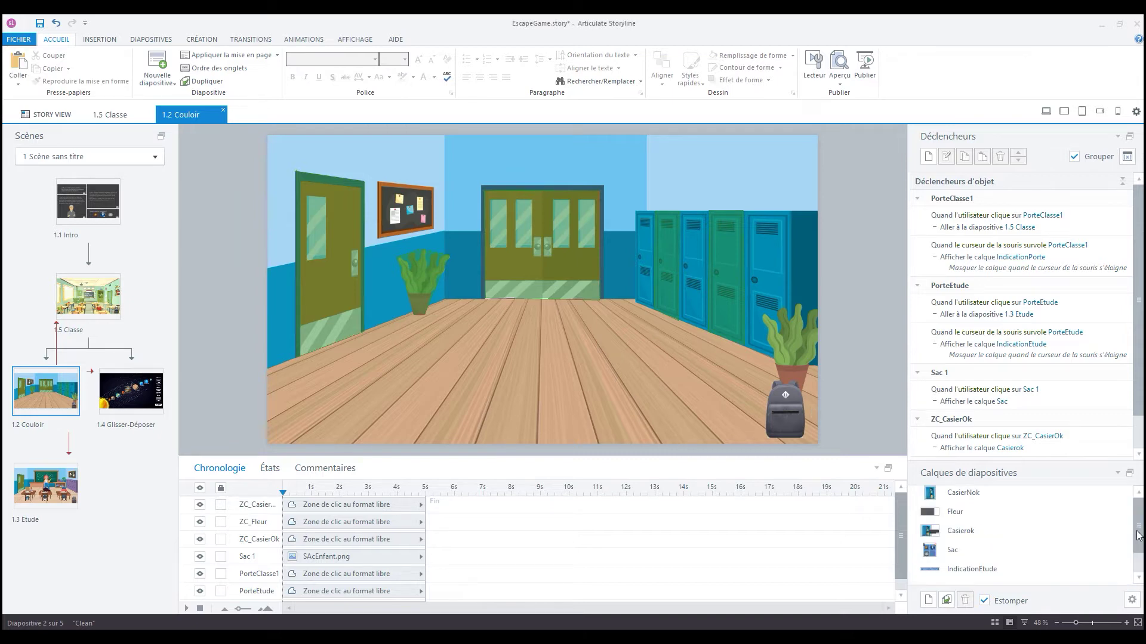
pyautogui.click(977, 517)
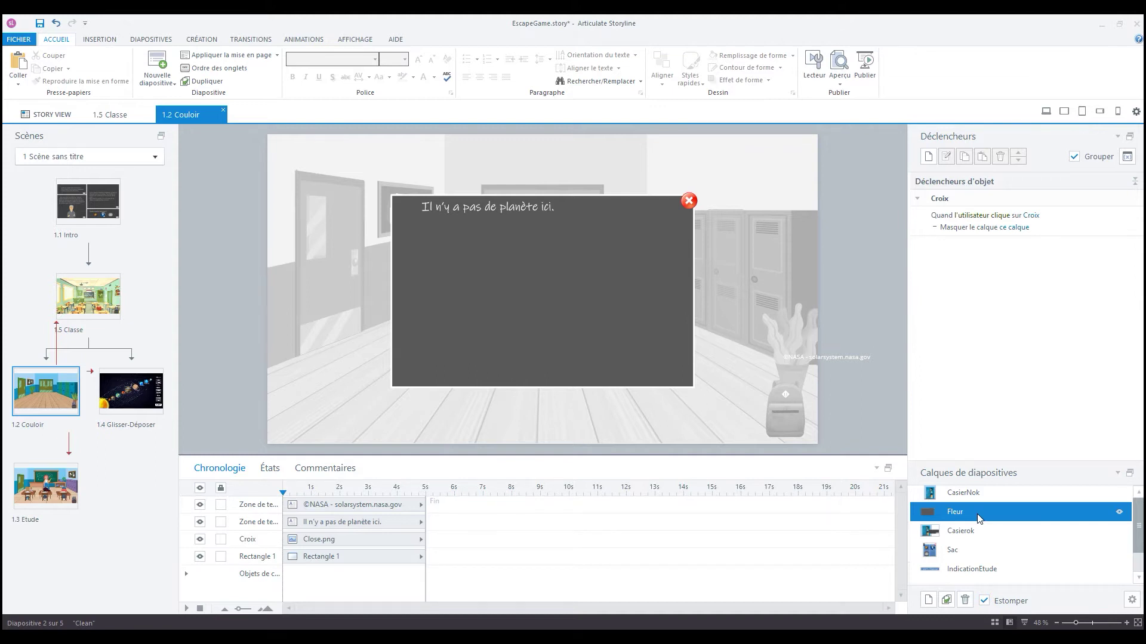
pyautogui.click(98, 41)
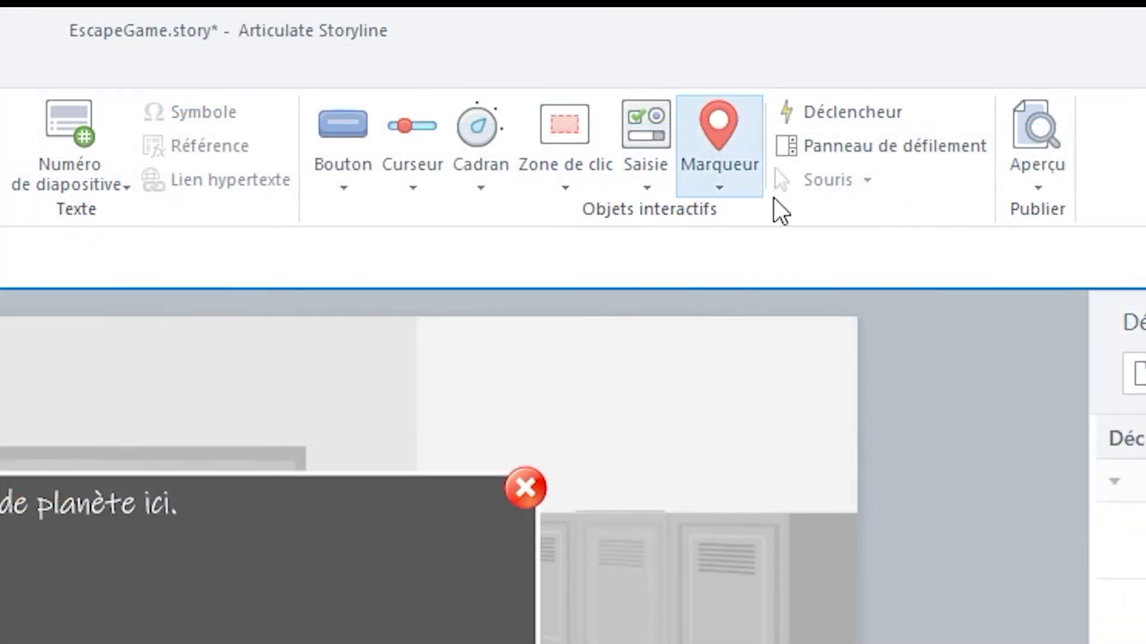
pyautogui.click(865, 156)
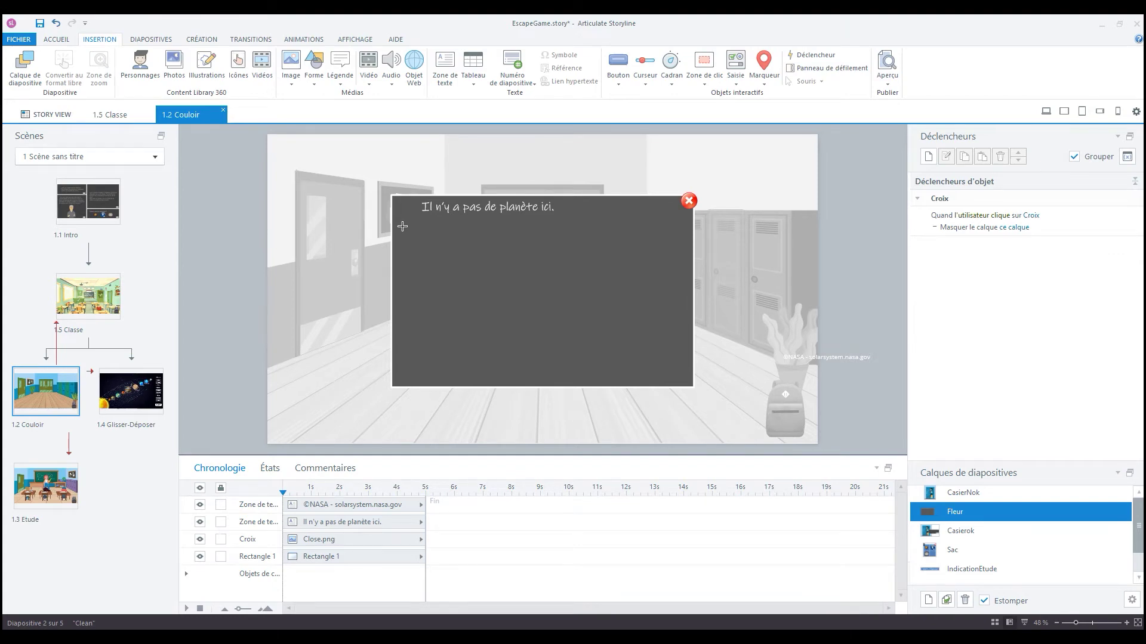
pyautogui.moveTo(402, 226); pyautogui.dragTo(680, 372)
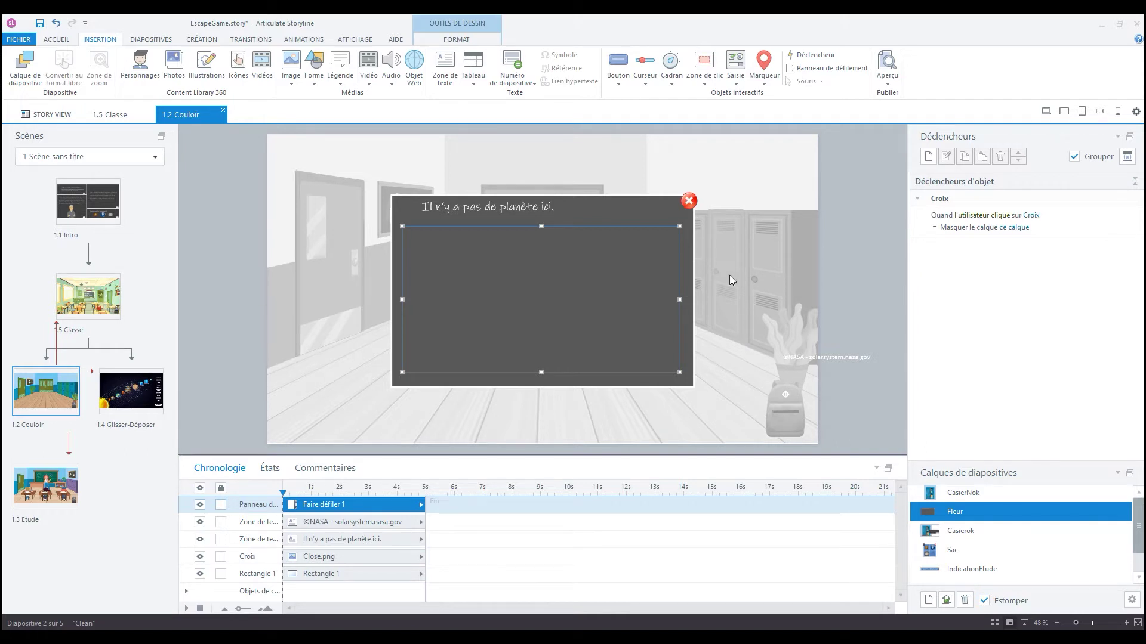
# Give the scroll panel a white outline with a dashed line style.
pyautogui.click(467, 41)
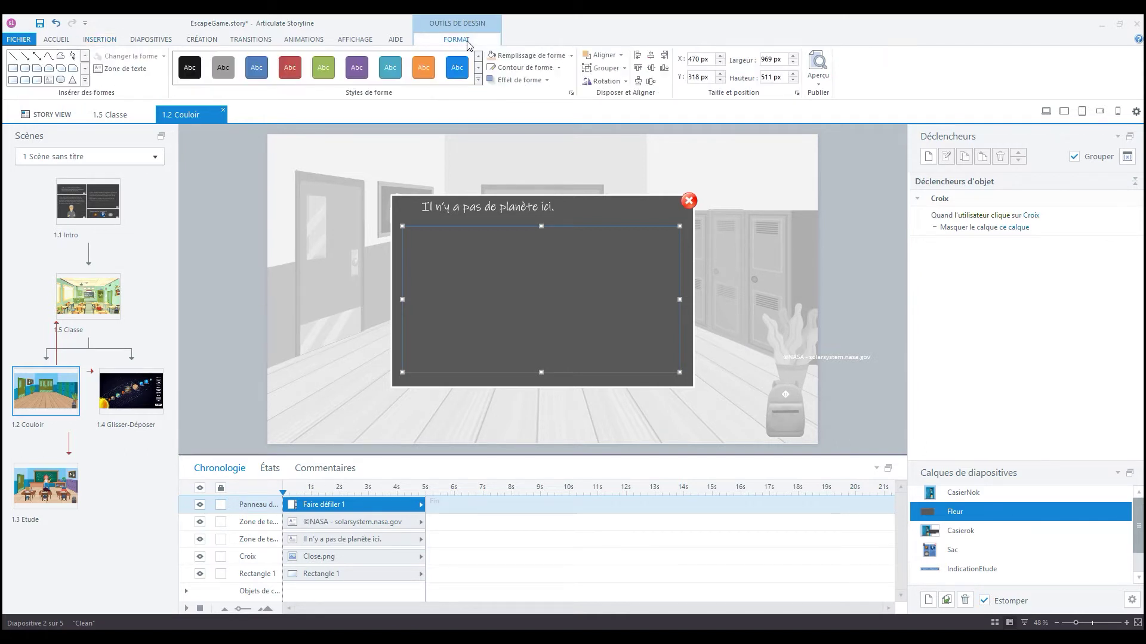
pyautogui.click(547, 56)
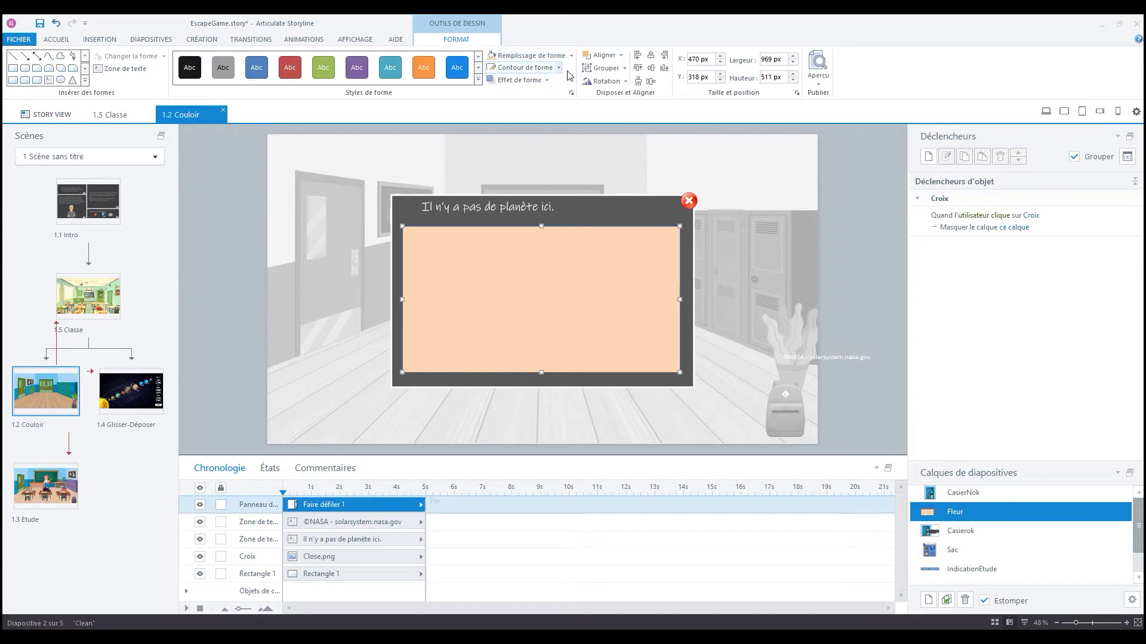
pyautogui.click(559, 67)
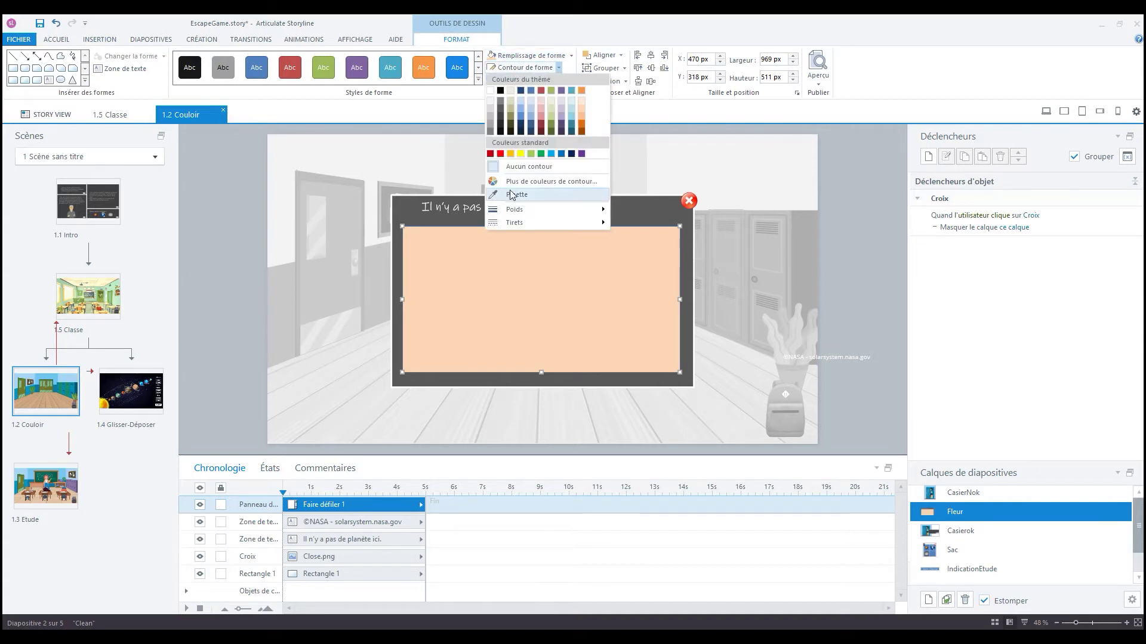
pyautogui.click(490, 92)
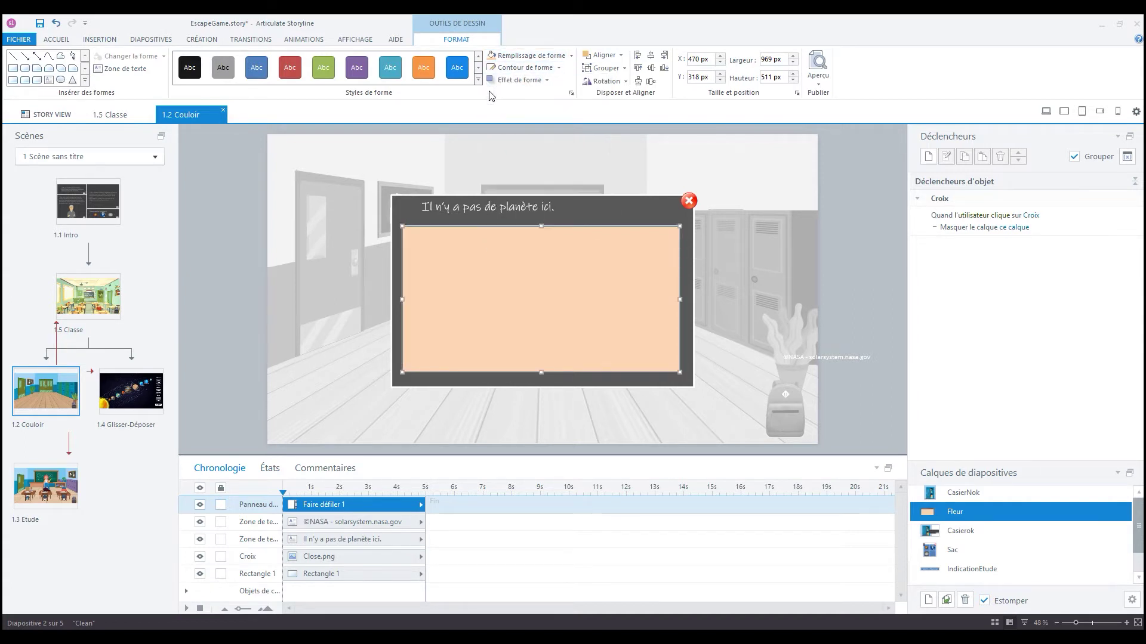
pyautogui.click(560, 68)
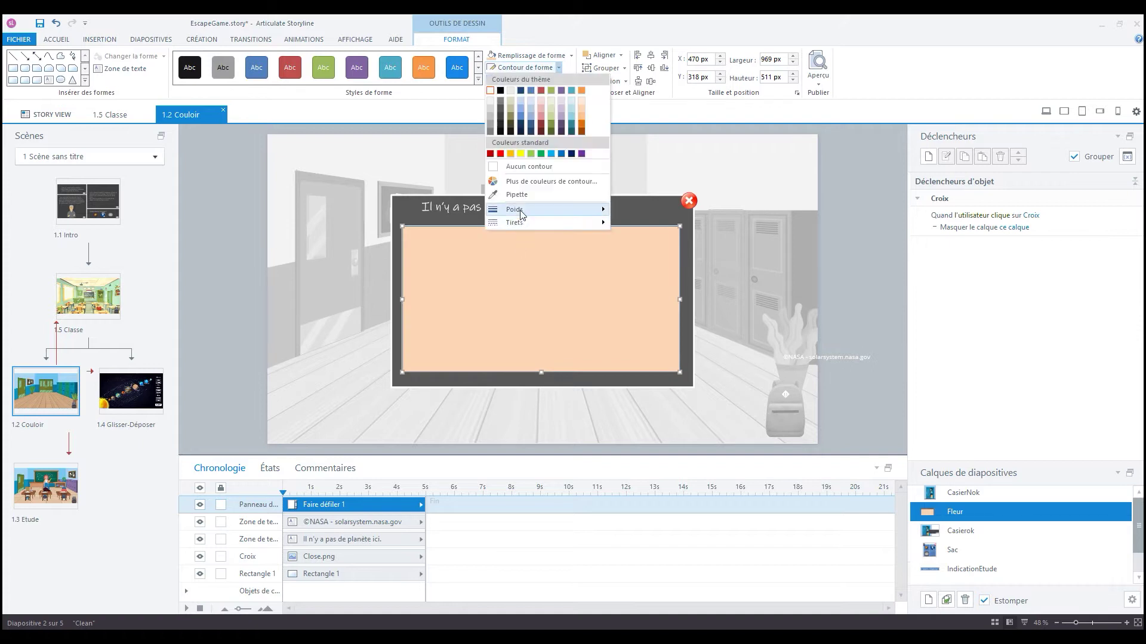
pyautogui.moveTo(513, 222)
pyautogui.click(657, 249)
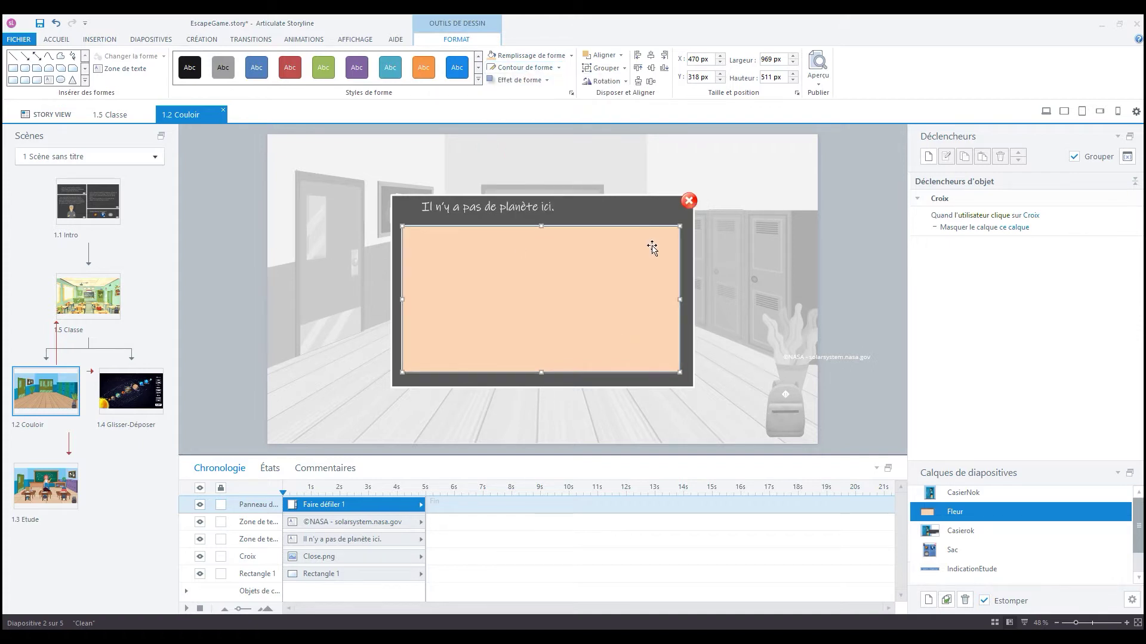
# Fill the scroll panel with white and deselect it.
pyautogui.click(570, 56)
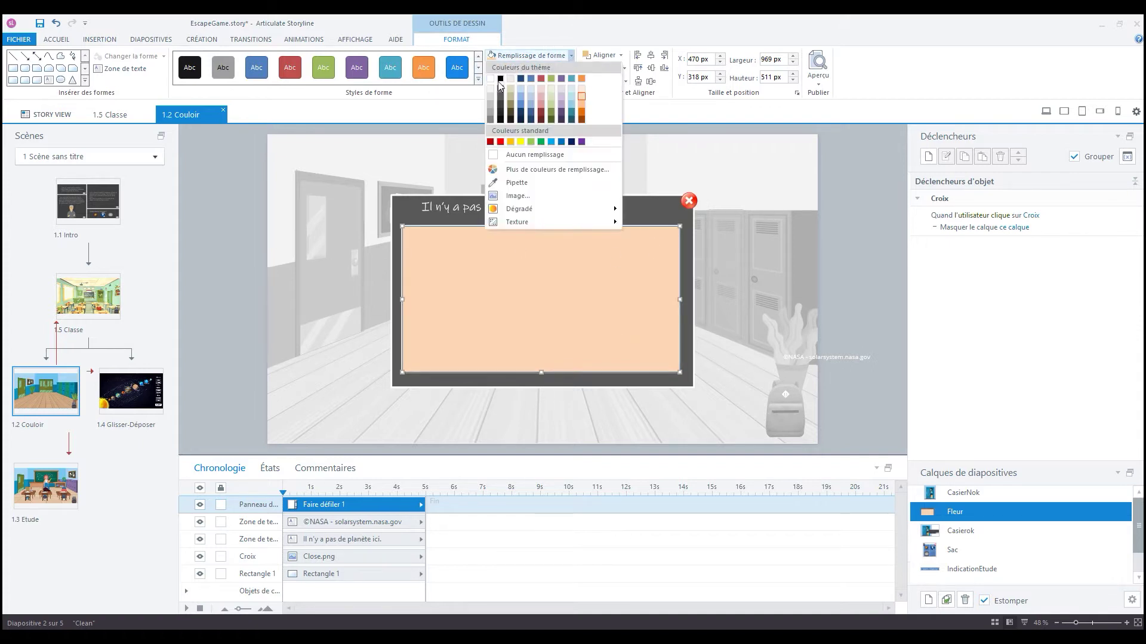
pyautogui.click(494, 82)
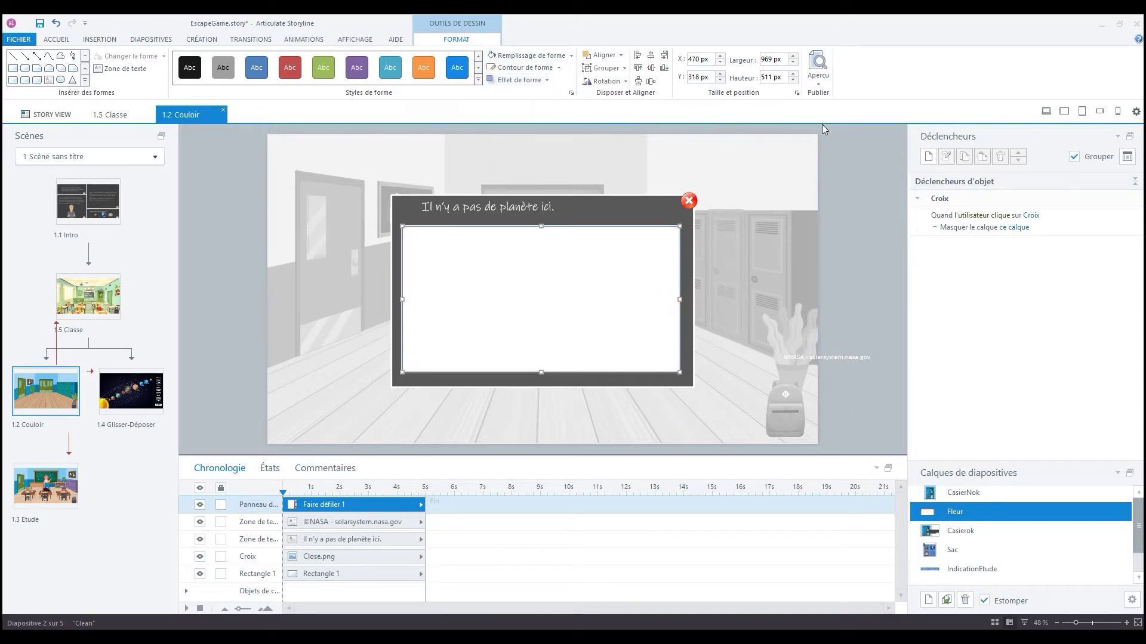
pyautogui.click(844, 139)
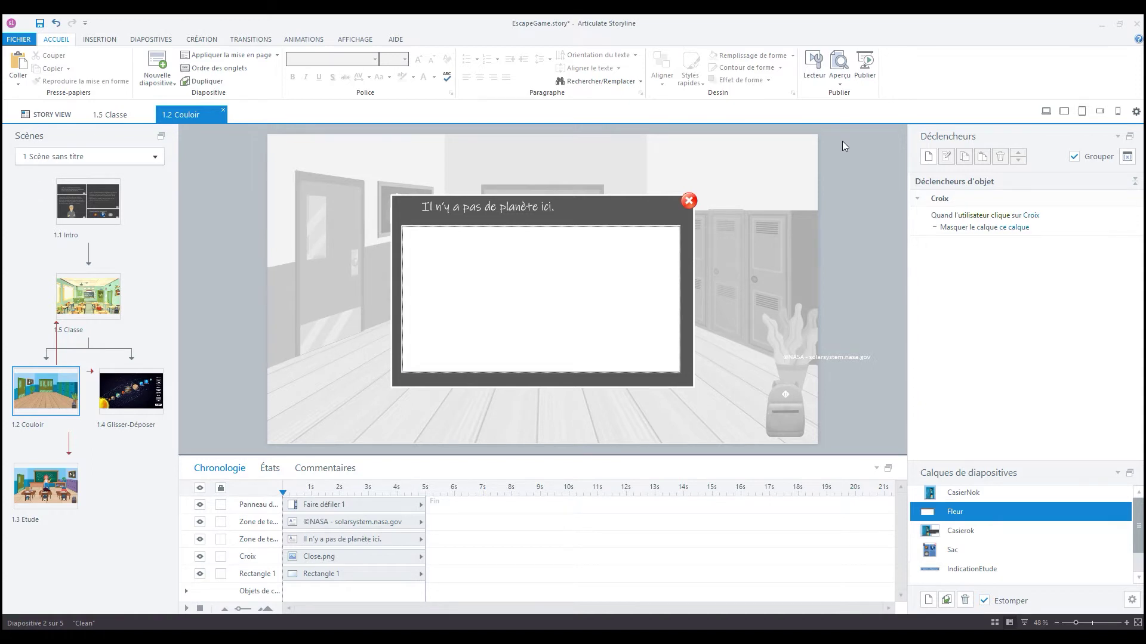
# Add a text box over the faded door on the Fleur layer and paste the copied description of Mercury into it.
pyautogui.click(99, 39)
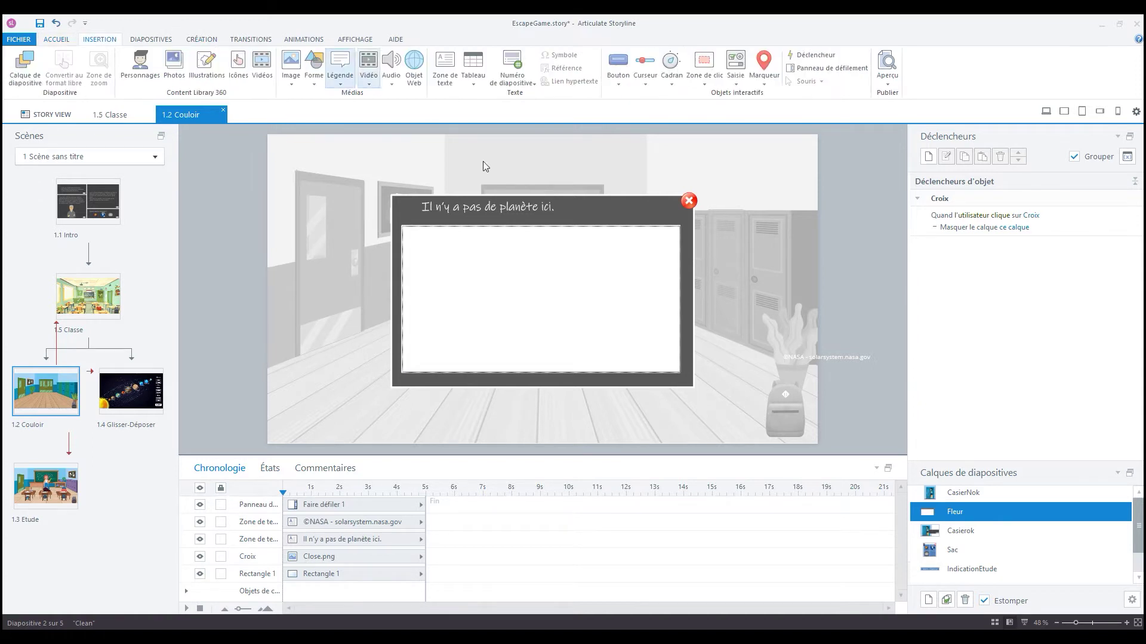
pyautogui.click(445, 68)
pyautogui.click(292, 179)
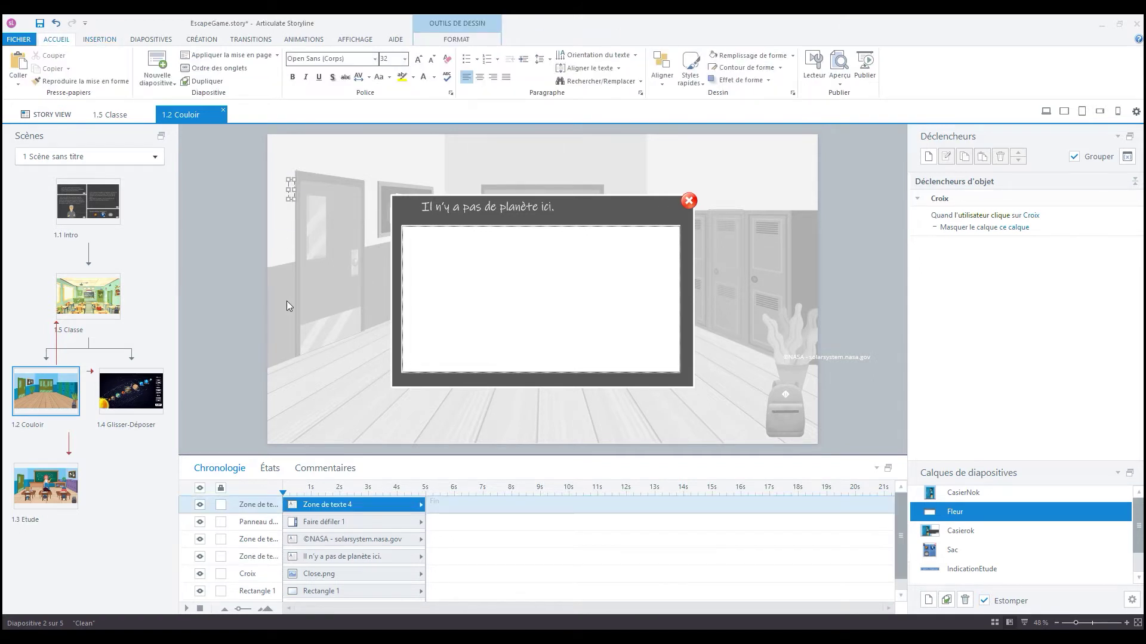
pyautogui.hotkey('ctrl', 'v')
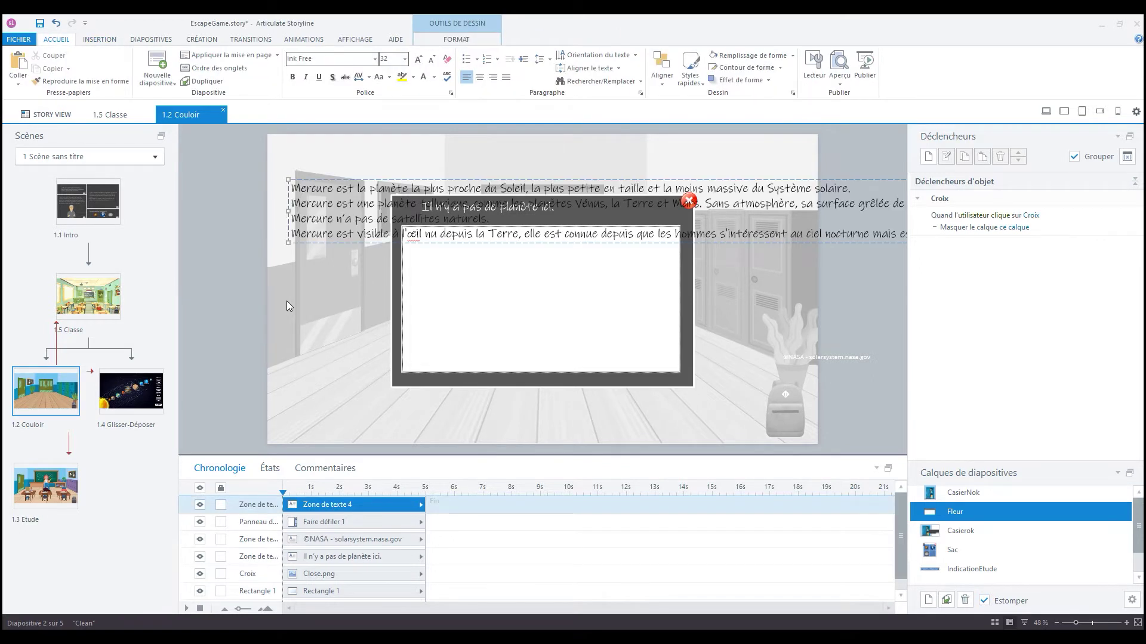
# Try to narrow the Mercury text box by repeatedly pulling in its edge and moving the box across the slide.
pyautogui.click(288, 211)
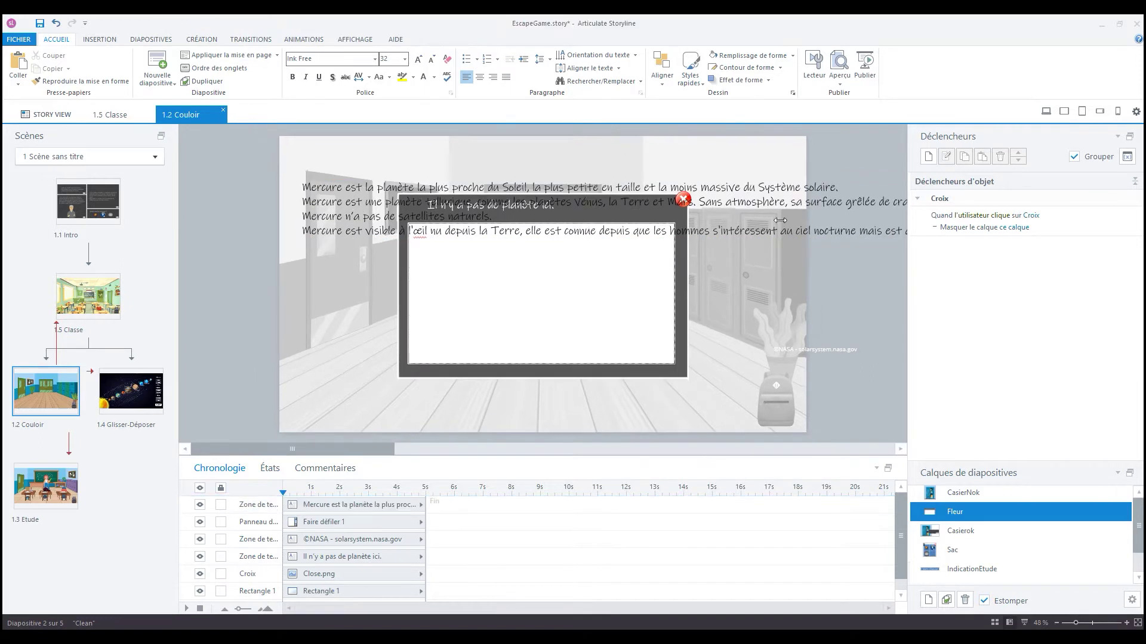
pyautogui.click(334, 200)
pyautogui.moveTo(298, 209); pyautogui.dragTo(777, 216)
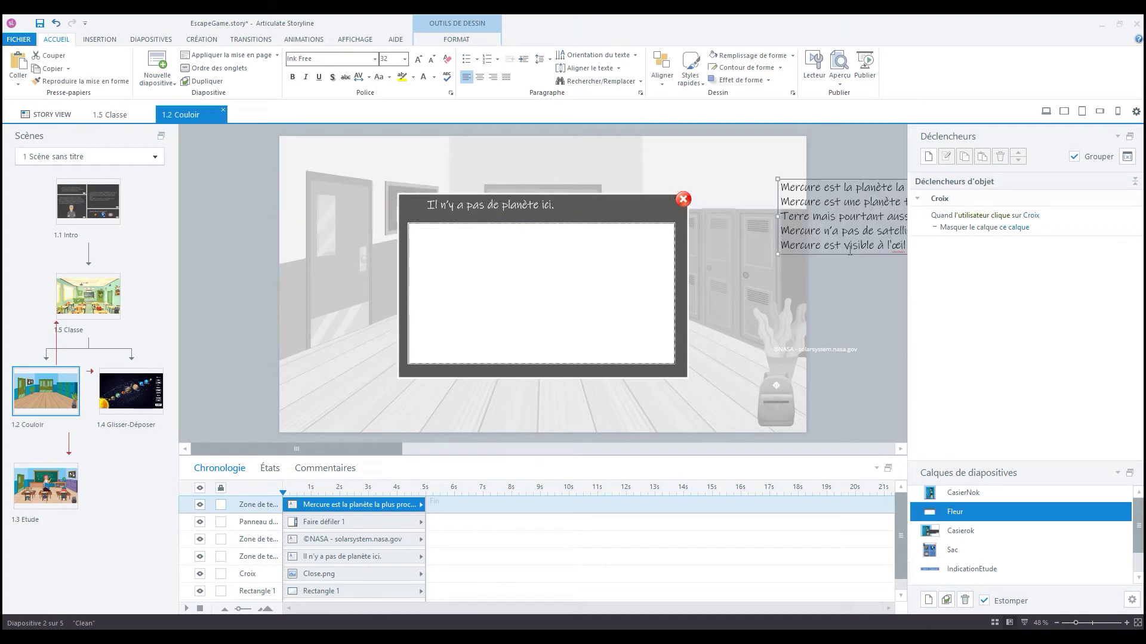
pyautogui.moveTo(849, 256); pyautogui.dragTo(308, 318)
pyautogui.moveTo(237, 278); pyautogui.dragTo(748, 272)
pyautogui.moveTo(849, 313); pyautogui.dragTo(399, 342)
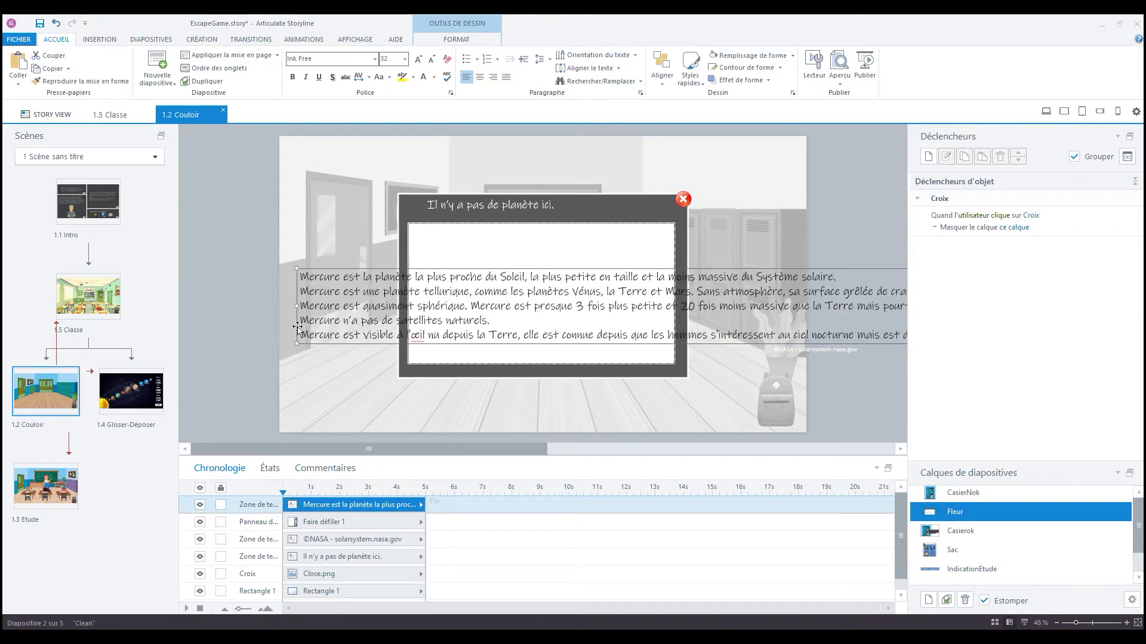
# Set the Mercury text box's width to 800 px.
pyautogui.click(461, 41)
pyautogui.doubleClick(770, 59)
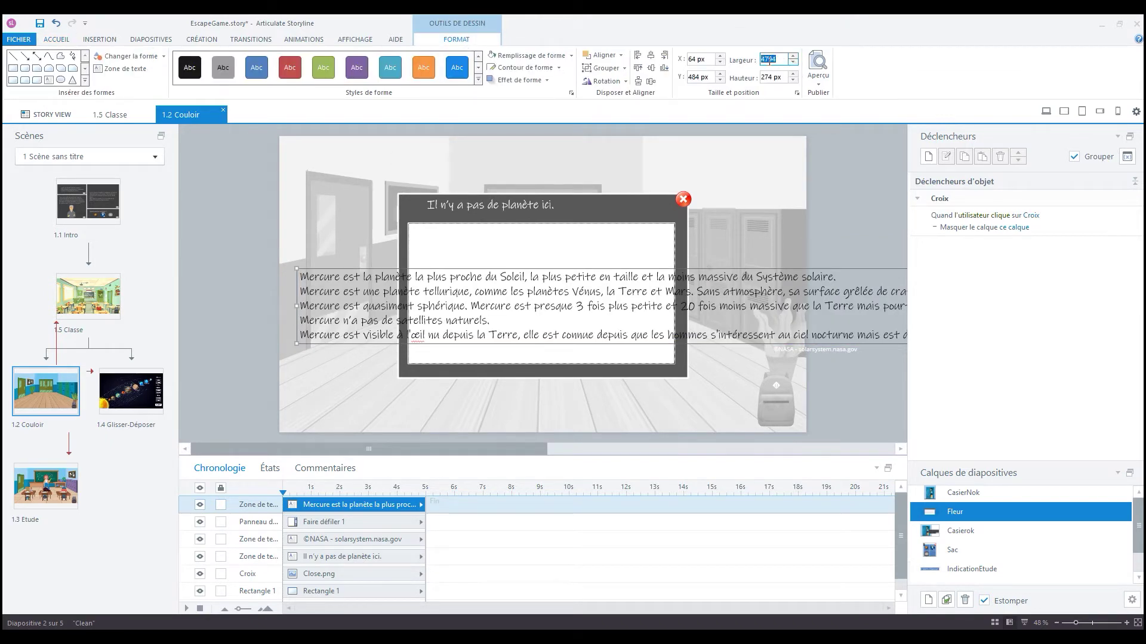
pyautogui.write('800')
pyautogui.press('Return')
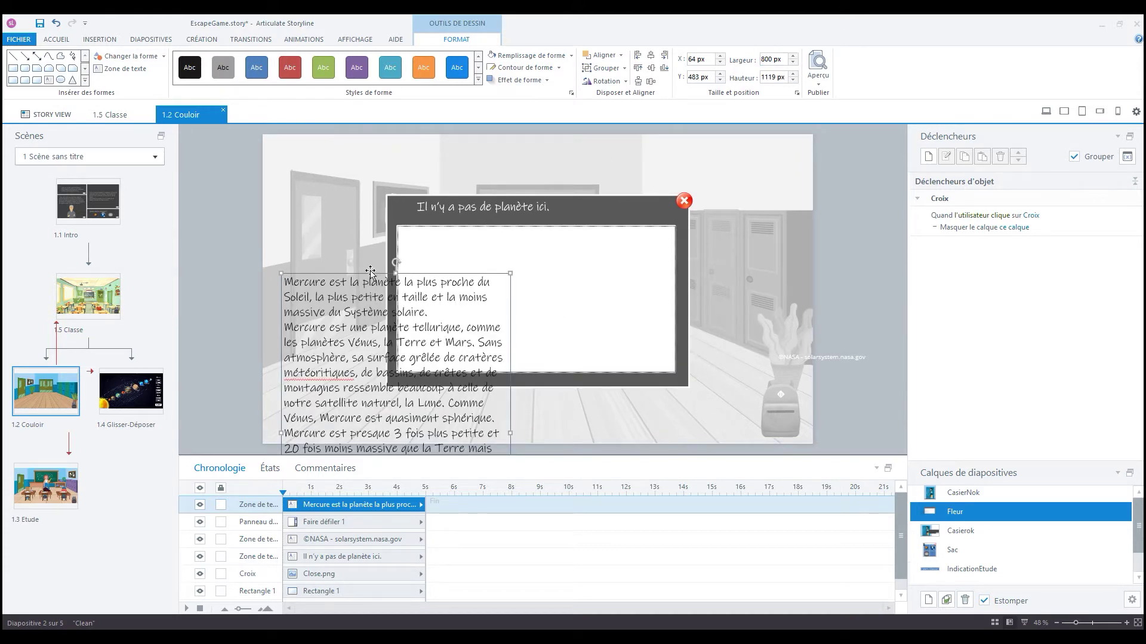
# Move the Mercury text box into the white scroll panel and check that its content scrolls.
pyautogui.moveTo(370, 272); pyautogui.dragTo(293, 154)
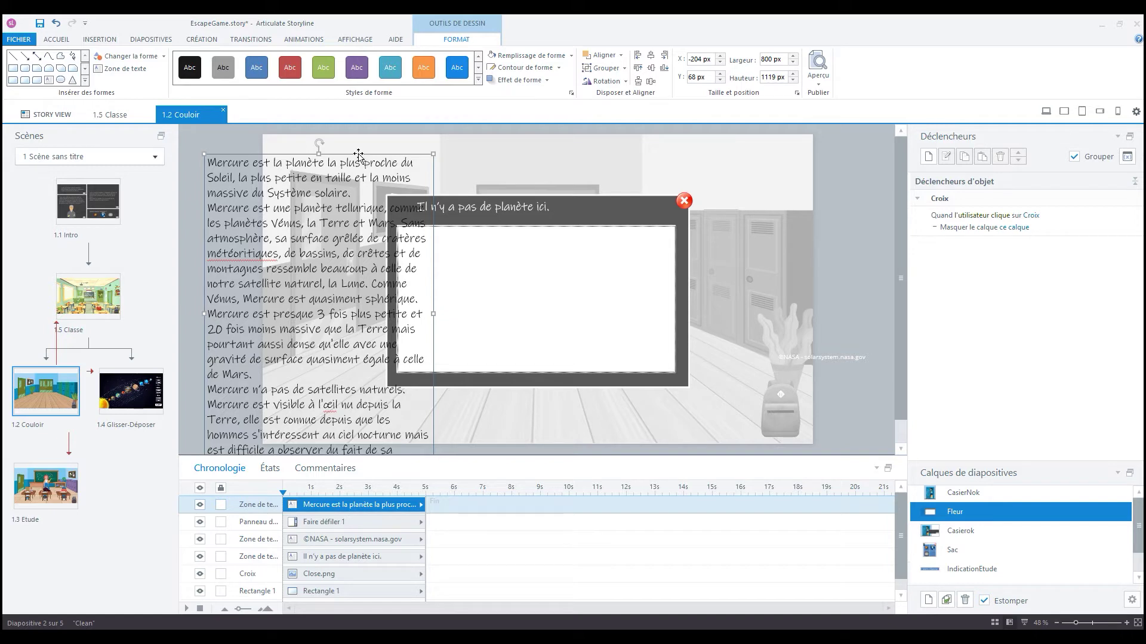
pyautogui.moveTo(358, 155); pyautogui.dragTo(575, 233)
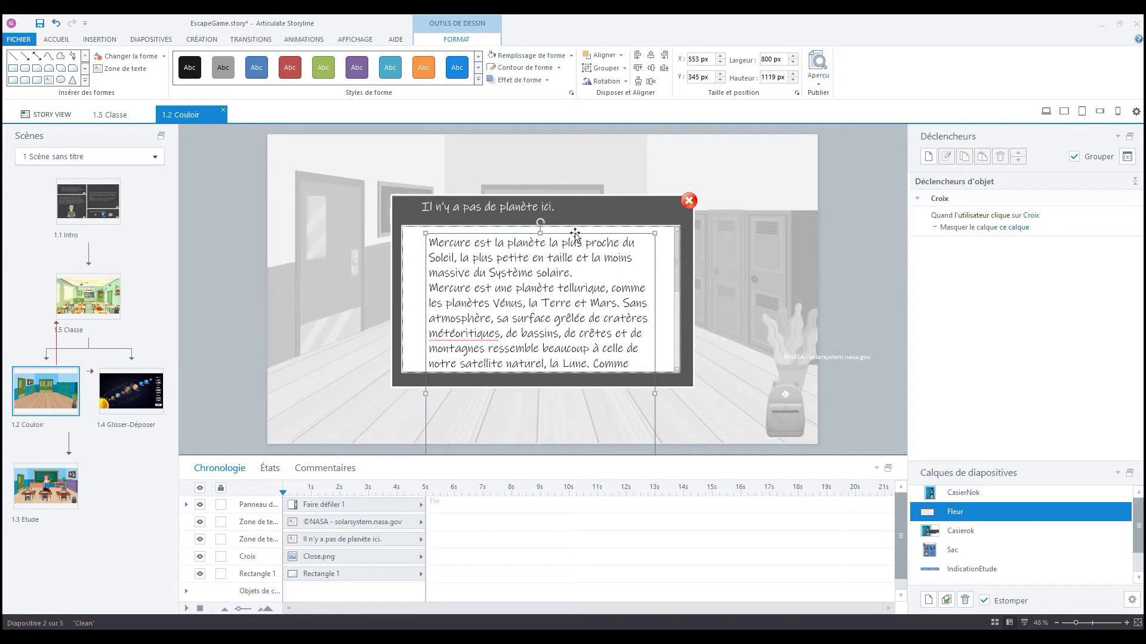
pyautogui.click(680, 257)
pyautogui.scroll(-5, 680, 268)
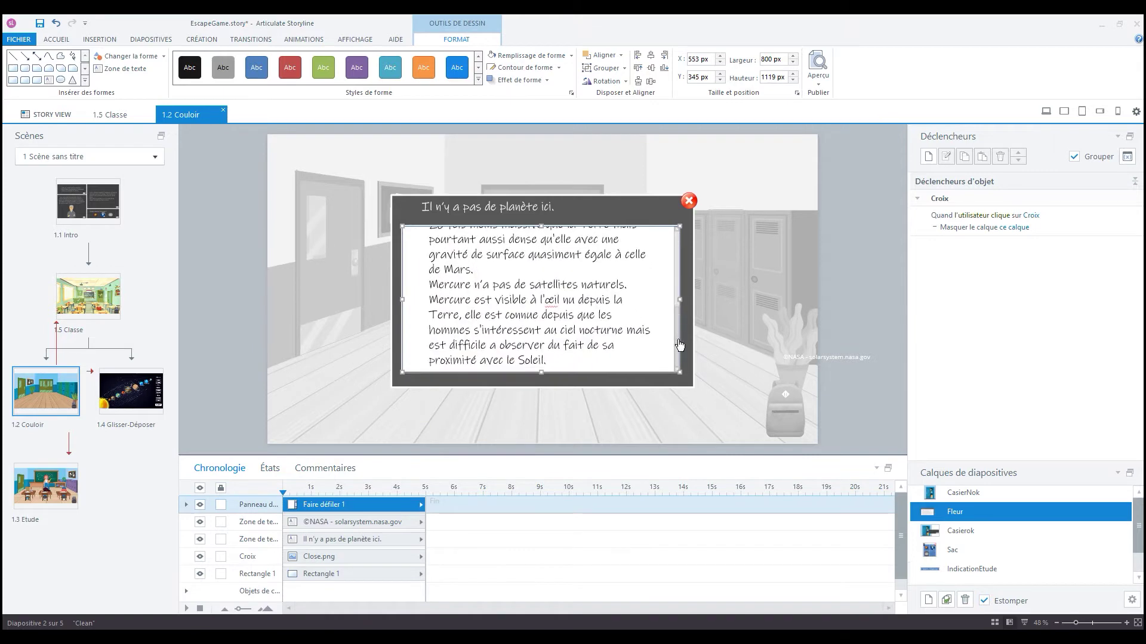
pyautogui.scroll(4, 680, 281)
pyautogui.scroll(-5, 673, 316)
pyautogui.scroll(5, 677, 259)
# Widen the Mercury text box on both sides to about 909 px and scroll the panel to the end of the text.
pyautogui.click(541, 236)
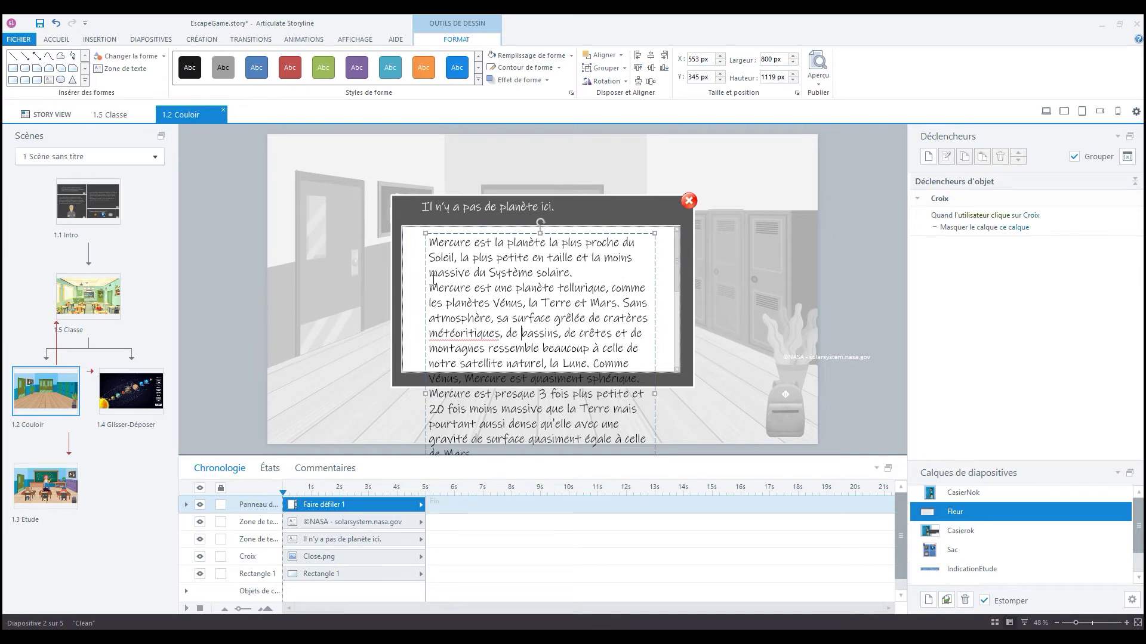
pyautogui.moveTo(426, 393); pyautogui.dragTo(410, 392)
pyautogui.moveTo(657, 385); pyautogui.dragTo(670, 385)
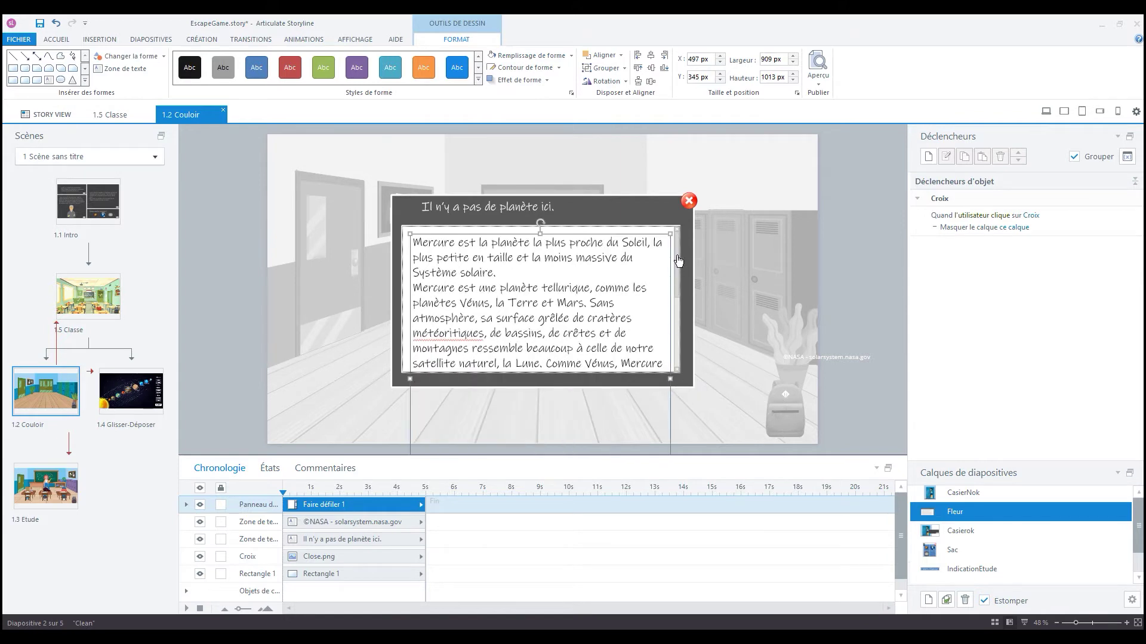
pyautogui.moveTo(679, 260); pyautogui.dragTo(680, 345)
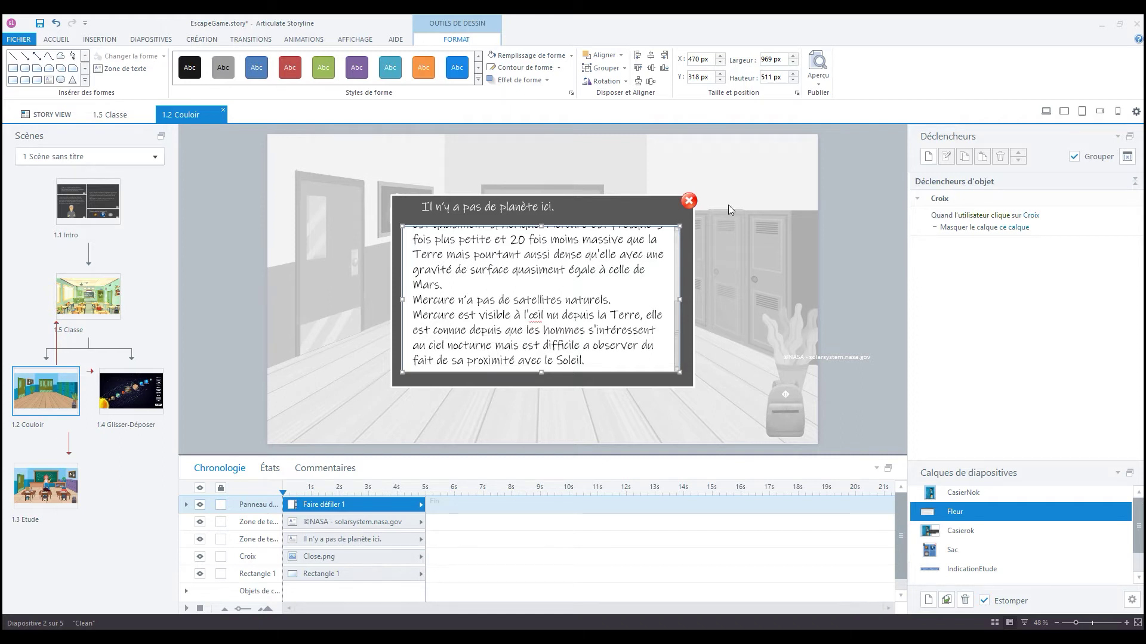
# Insert the Venus image from the ProjetEscapeGame folder onto the Fleur layer.
pyautogui.click(111, 41)
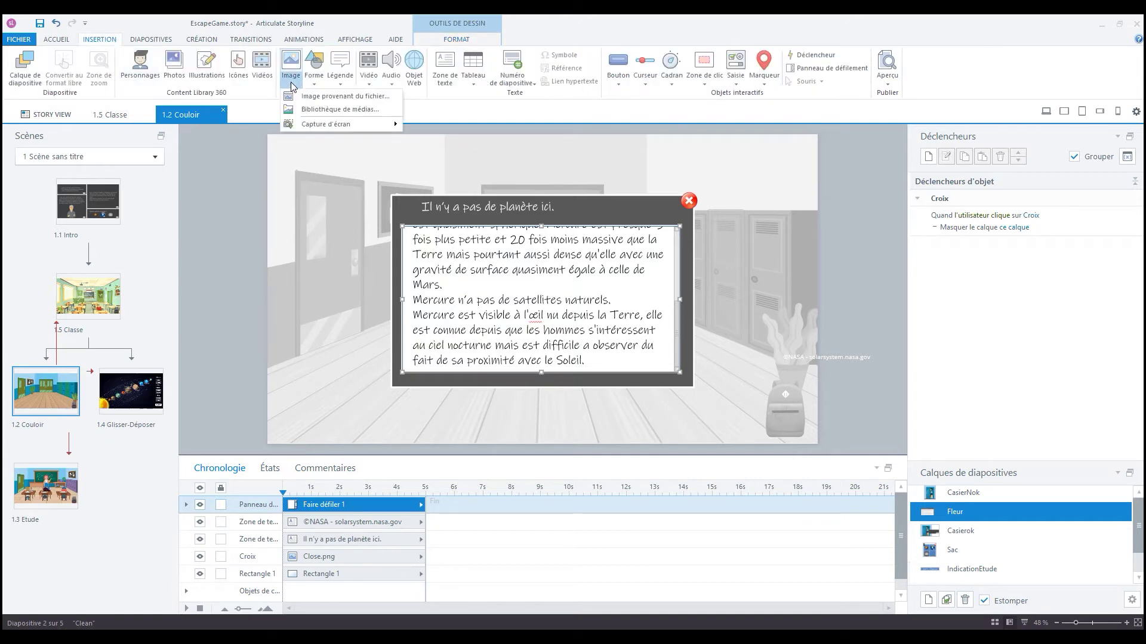
pyautogui.click(334, 96)
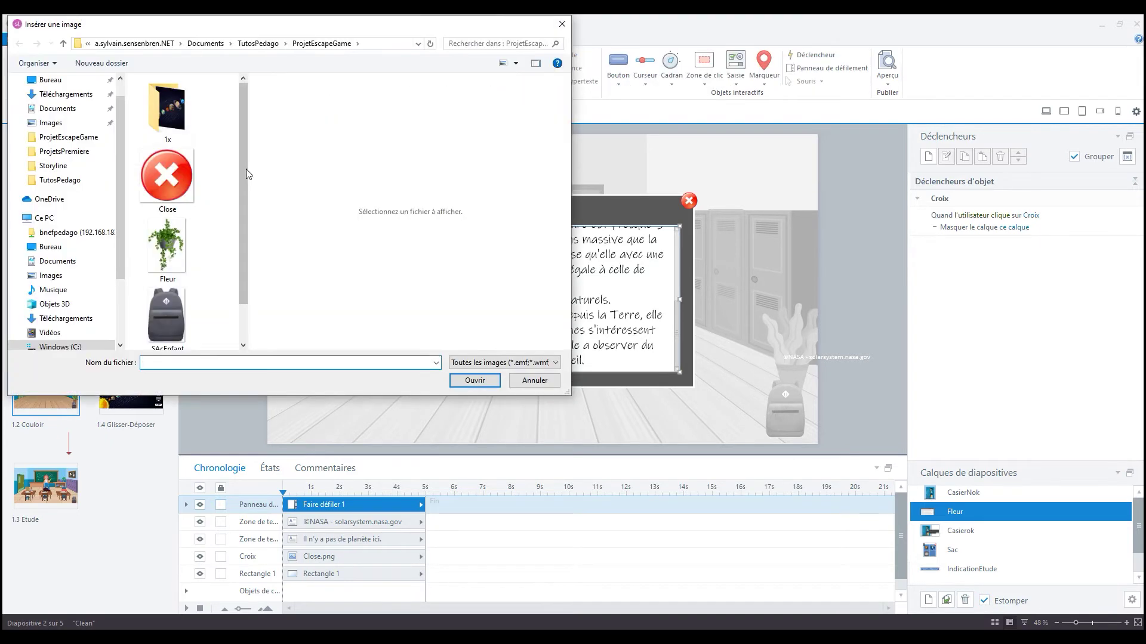
pyautogui.scroll(-1, 244, 169)
pyautogui.click(159, 325)
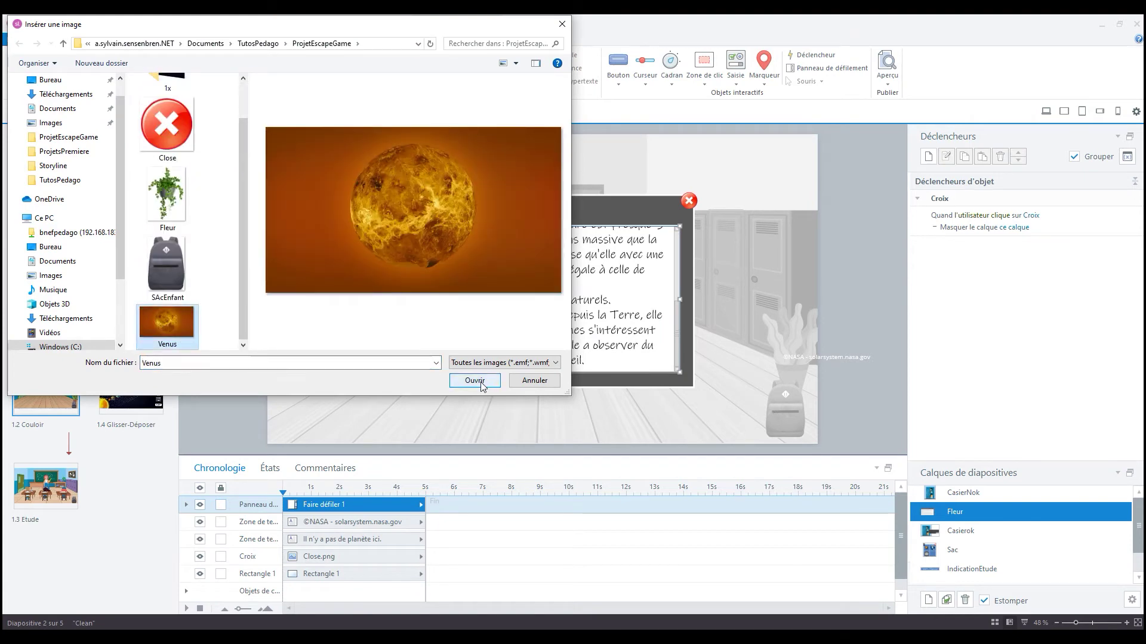
pyautogui.click(476, 381)
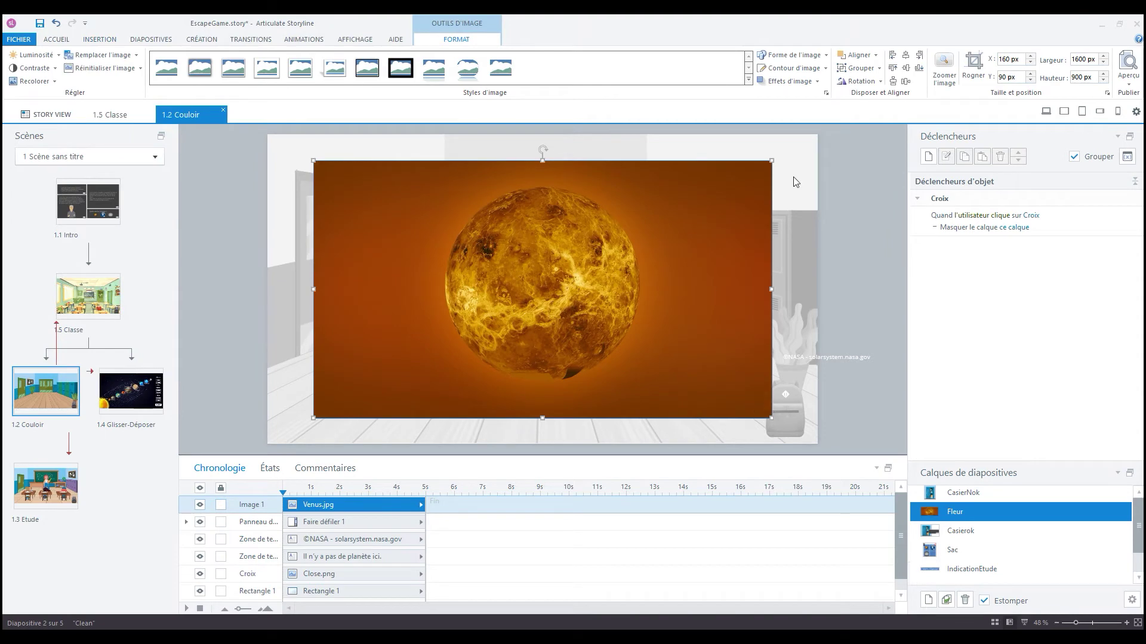
# Set the Venus image's width to 800 px and place it inside the scroll panel, centred over the Mercury text.
pyautogui.click(1080, 60)
pyautogui.write('800')
pyautogui.press('Return')
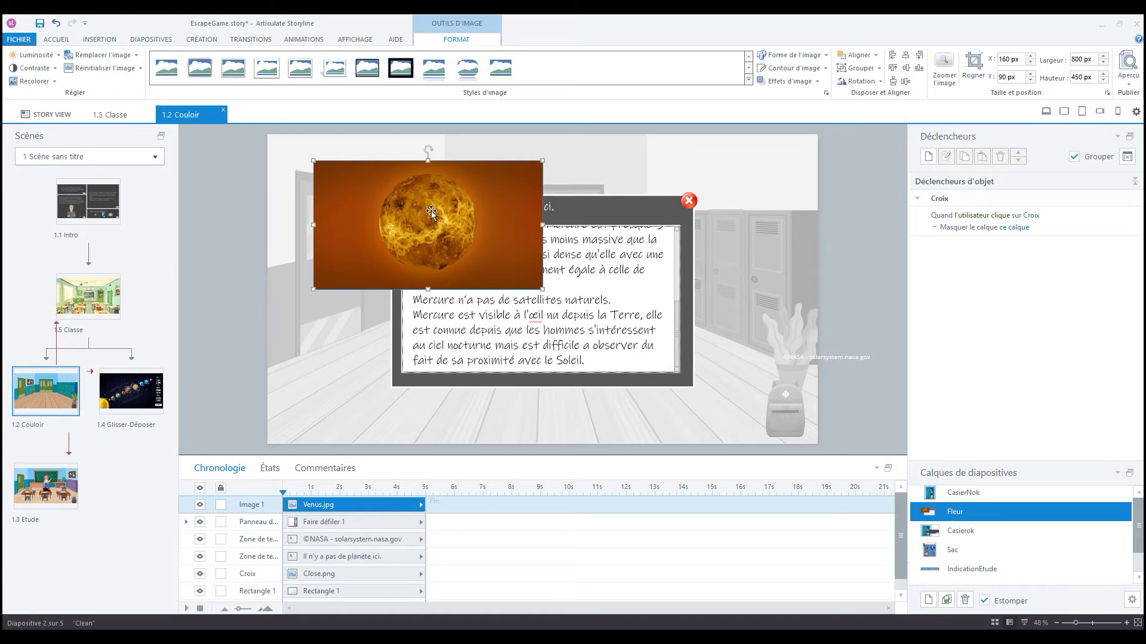
pyautogui.moveTo(431, 212); pyautogui.dragTo(565, 306)
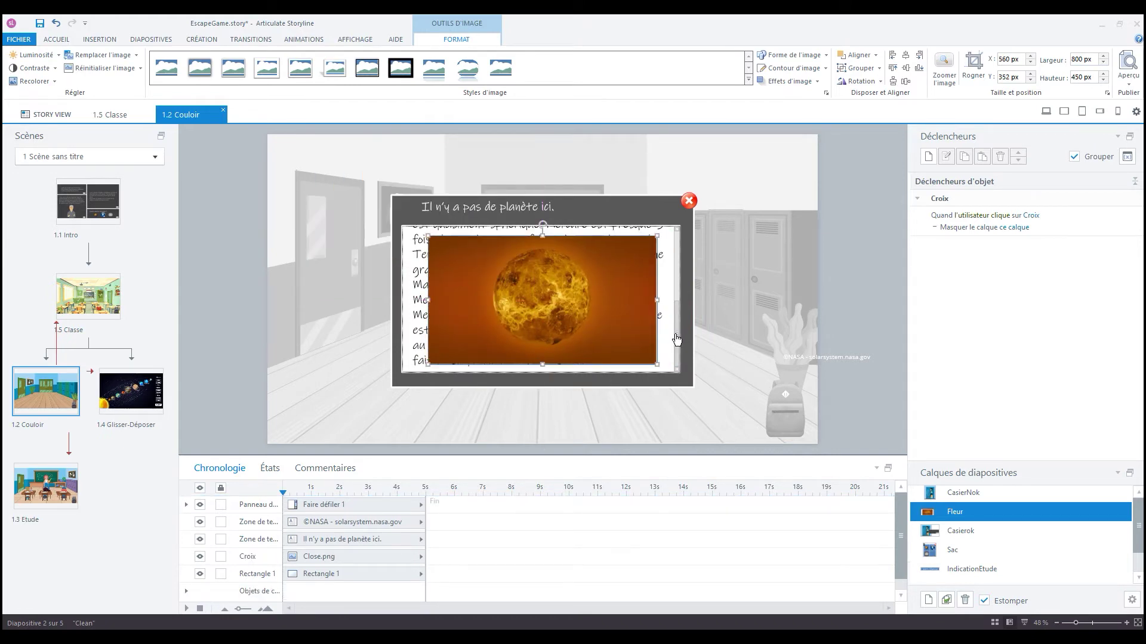
pyautogui.moveTo(676, 340)
pyautogui.mouseDown()
pyautogui.moveTo(676, 245)
pyautogui.moveTo(676, 346)
pyautogui.mouseUp()
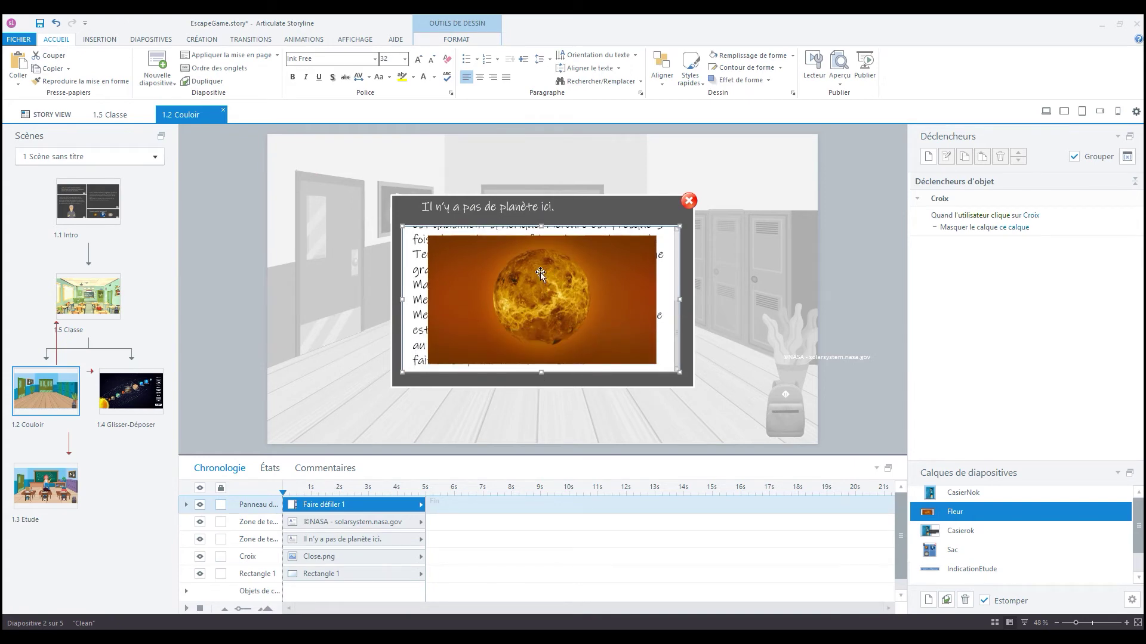
# Move the Venus image down inside the scroll panel until it sits just below the end of the Mercury text.
pyautogui.moveTo(541, 271); pyautogui.dragTo(540, 341)
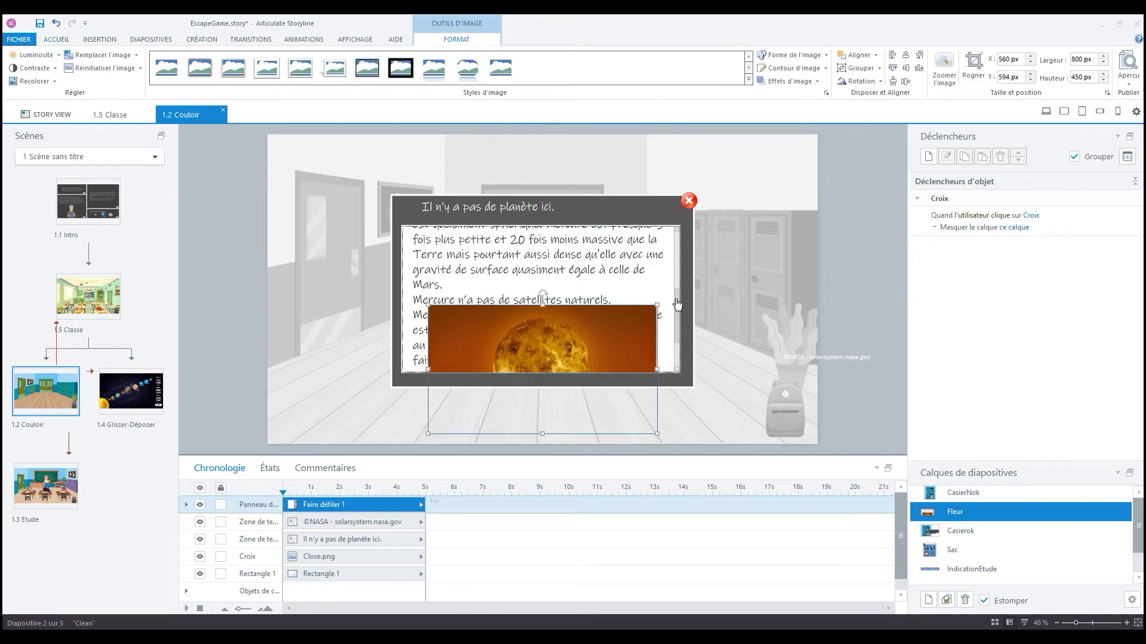
pyautogui.moveTo(673, 306); pyautogui.dragTo(673, 357)
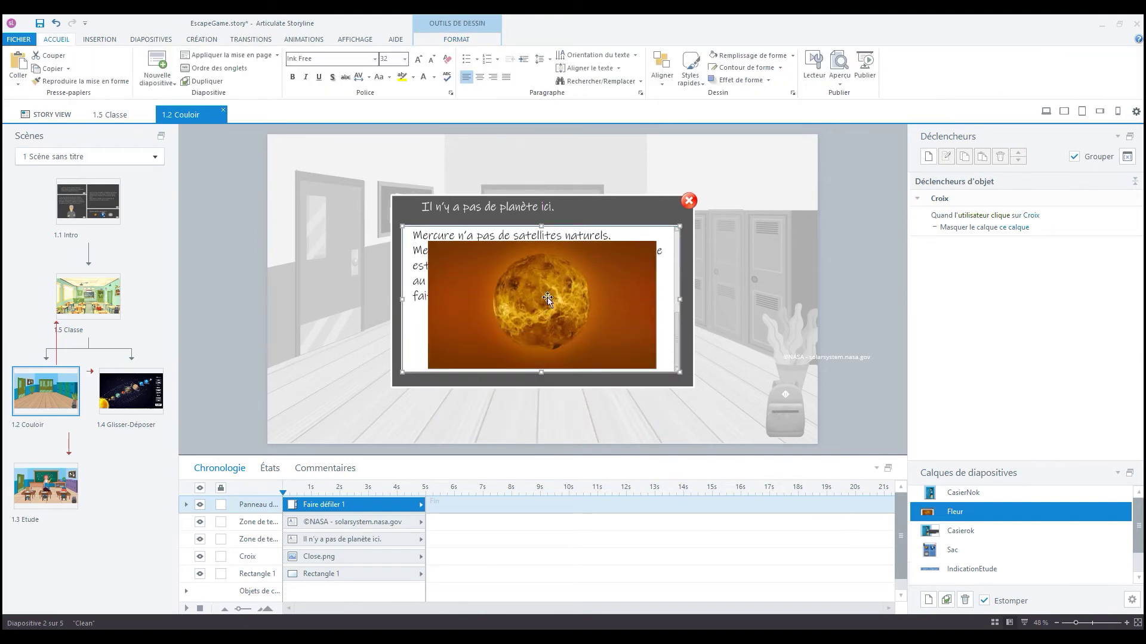
pyautogui.moveTo(546, 265); pyautogui.dragTo(547, 349)
pyautogui.moveTo(678, 322); pyautogui.dragTo(675, 352)
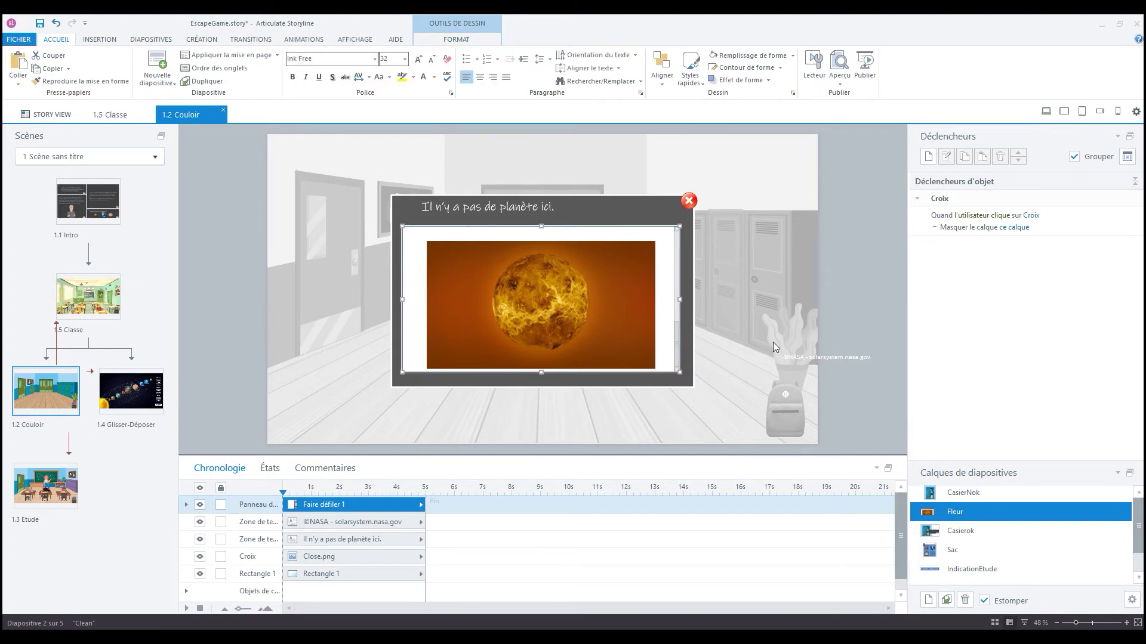
# Add a text box reading "©NASA - solarsystem.nasa.gov" and place it along the lower edge of the Venus image.
pyautogui.click(100, 38)
pyautogui.click(444, 66)
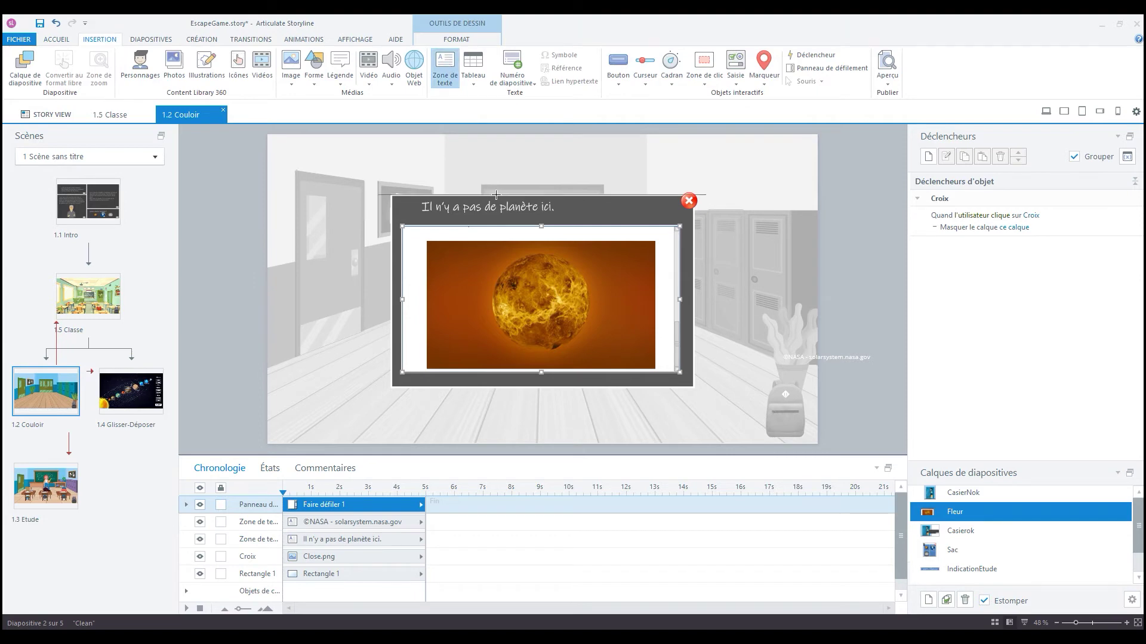
pyautogui.click(491, 326)
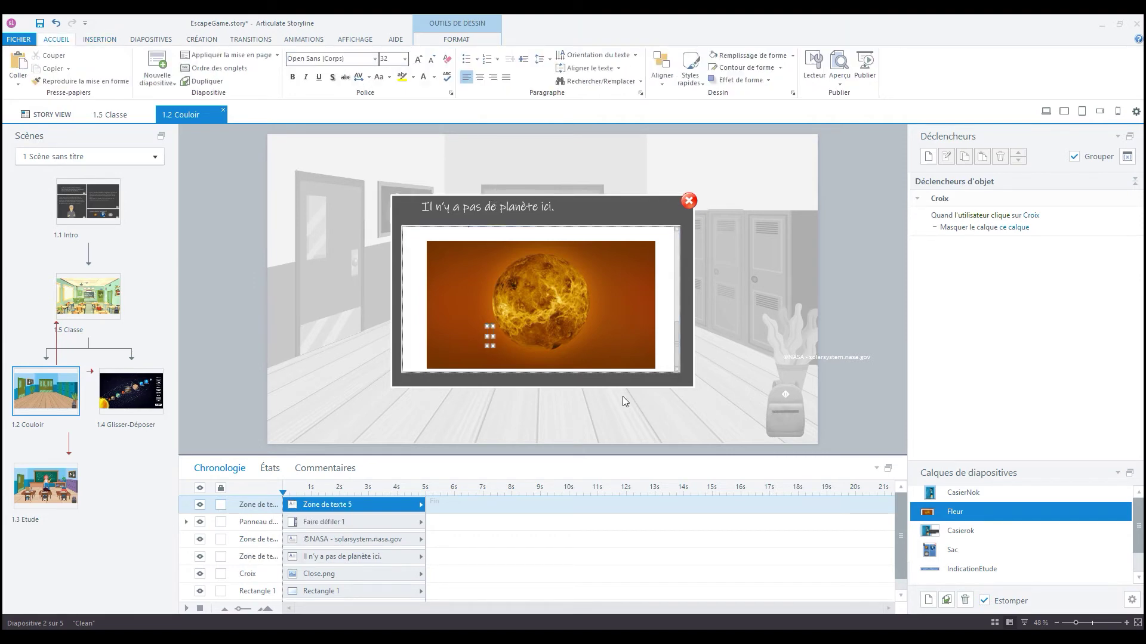
pyautogui.write('©NASA -')
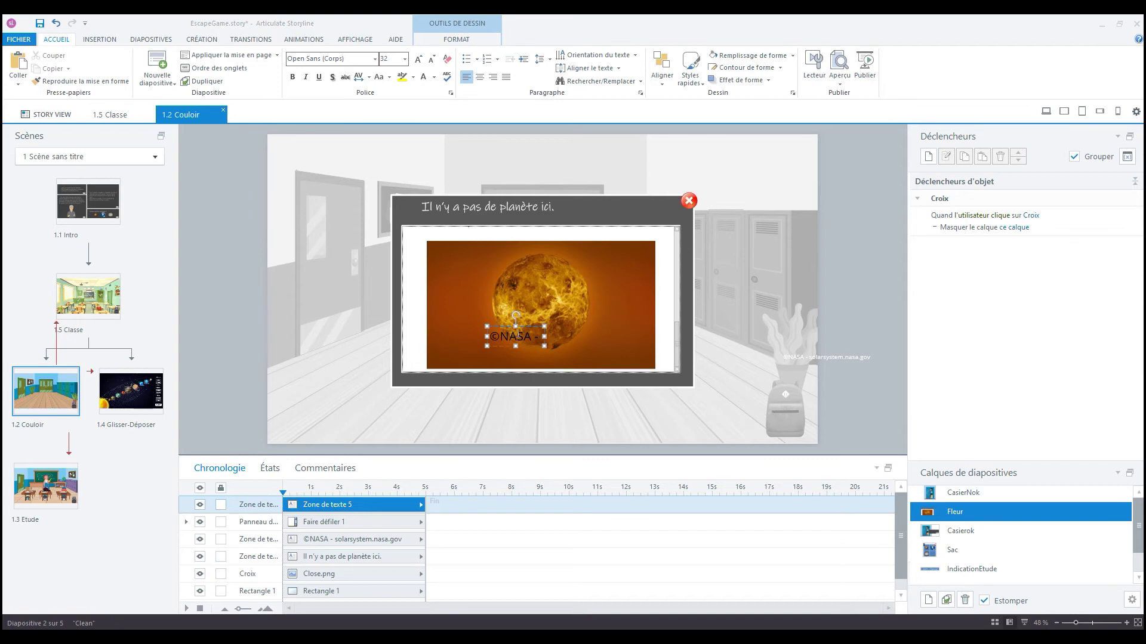
pyautogui.write('- so')
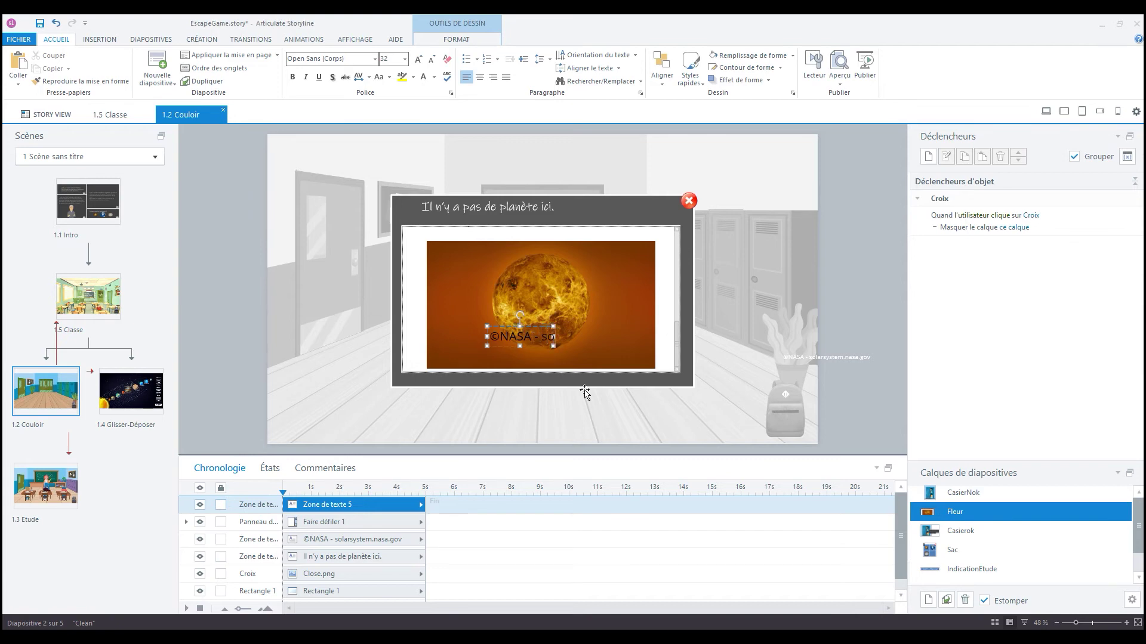
pyautogui.write('larsystem.nasa.go')
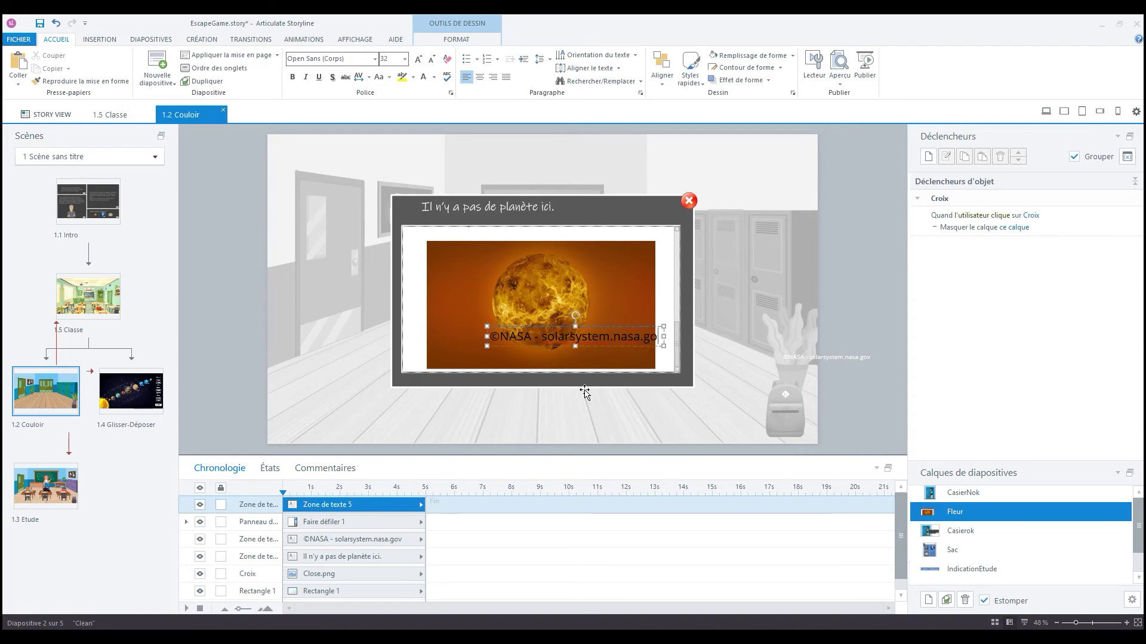
pyautogui.write('v')
pyautogui.moveTo(629, 325); pyautogui.dragTo(581, 346)
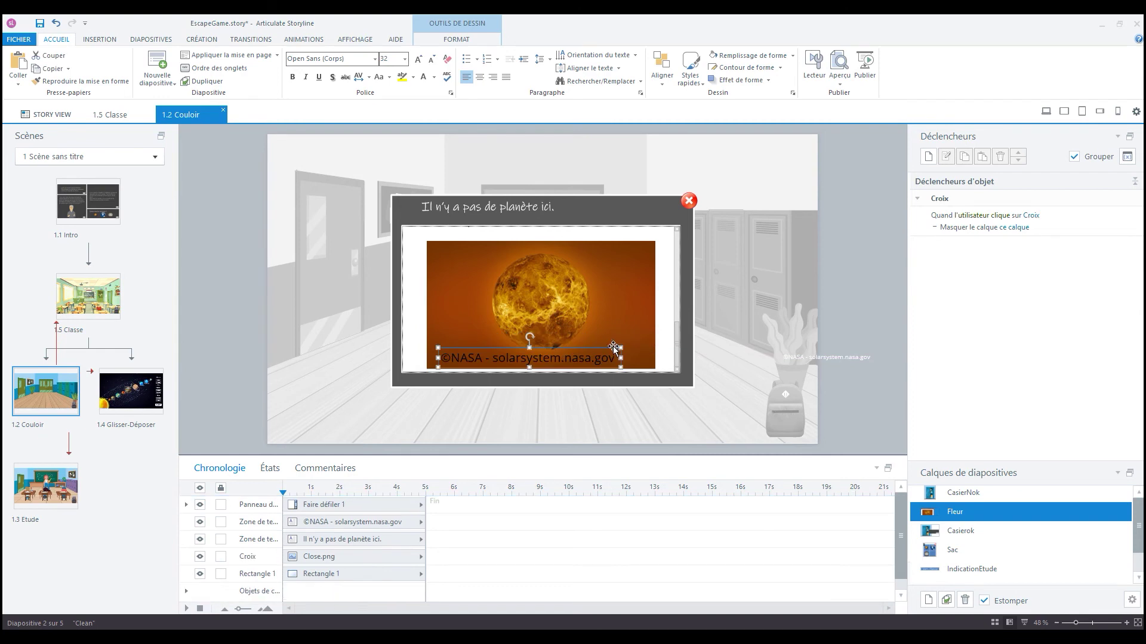
# Format the Venus image's credit in white Ink Free at 18 pt and move it into the image's lower-left corner.
pyautogui.click(375, 59)
pyautogui.click(339, 128)
pyautogui.click(418, 77)
pyautogui.click(432, 60)
pyautogui.click(433, 60)
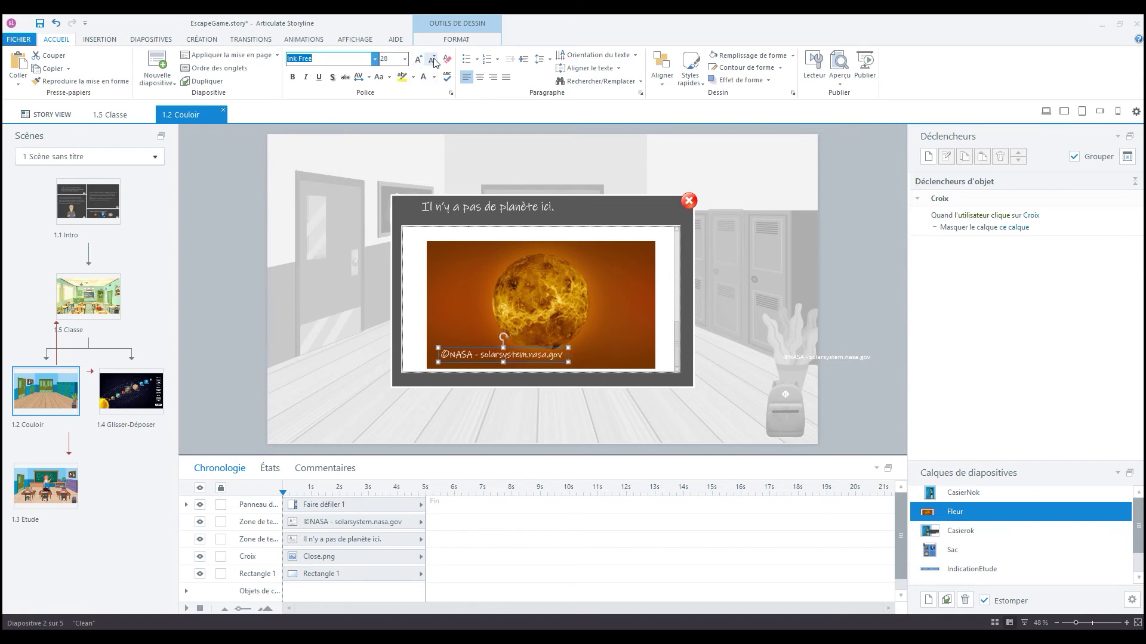
pyautogui.click(432, 60)
pyautogui.click(433, 61)
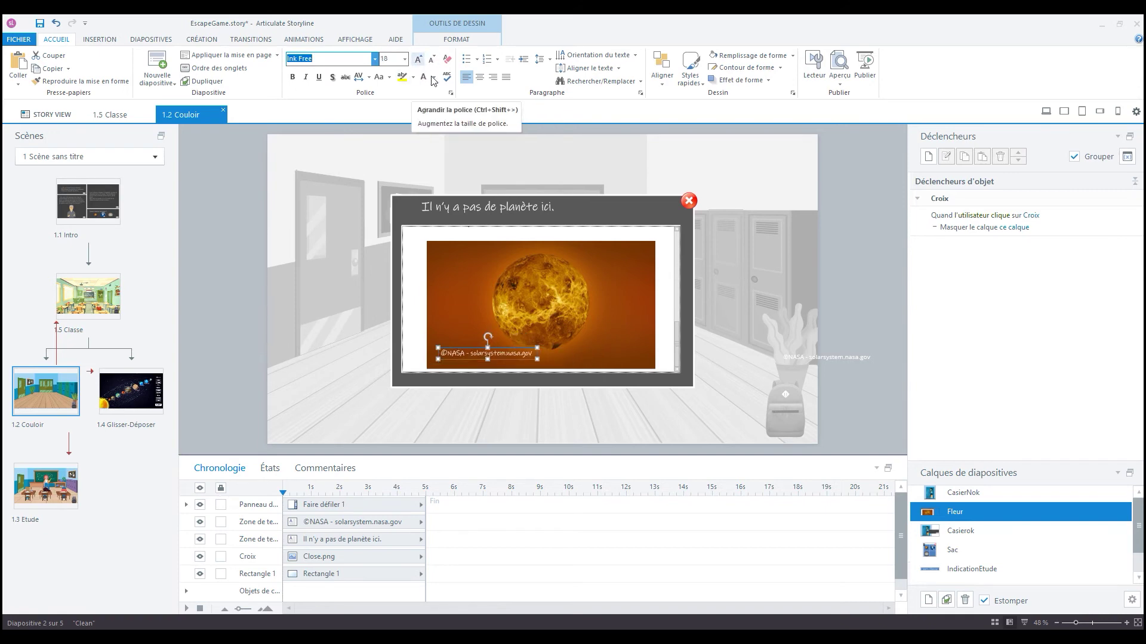
pyautogui.moveTo(503, 354); pyautogui.dragTo(502, 368)
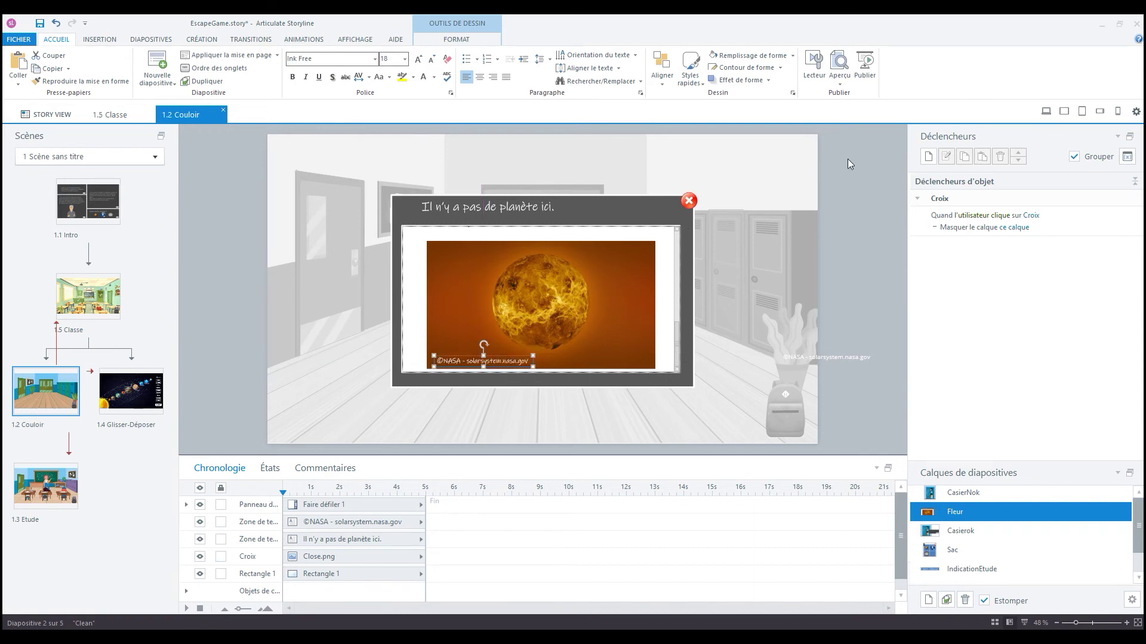
# Preview the current slide, open the layer from the plant beside the notice board, and scroll its panel to the Venus image.
pyautogui.click(839, 83)
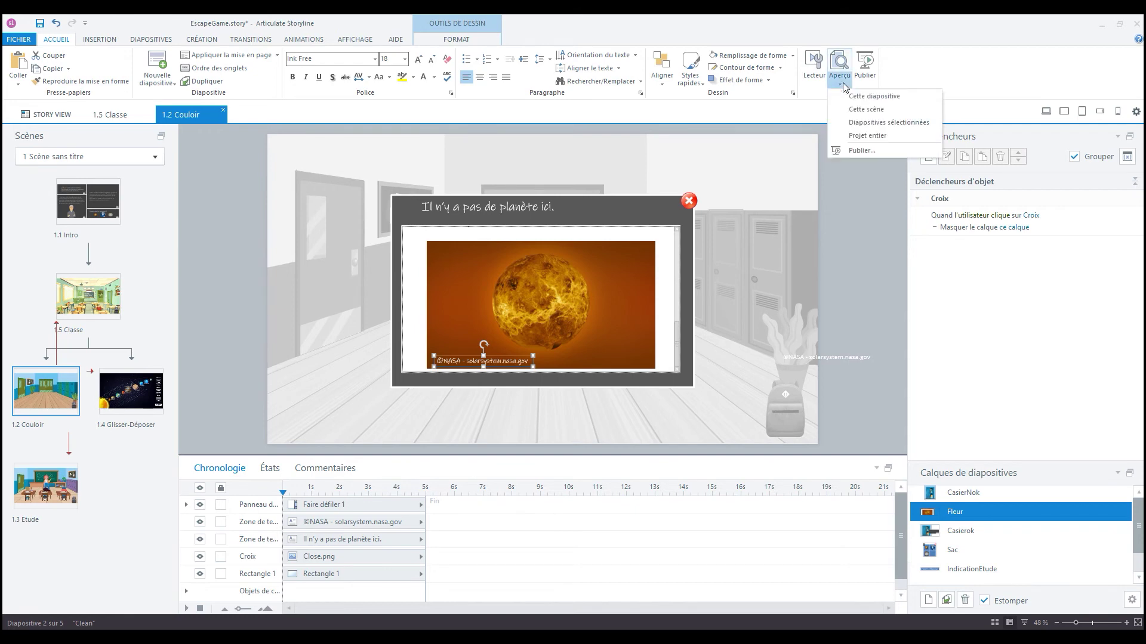
pyautogui.click(860, 101)
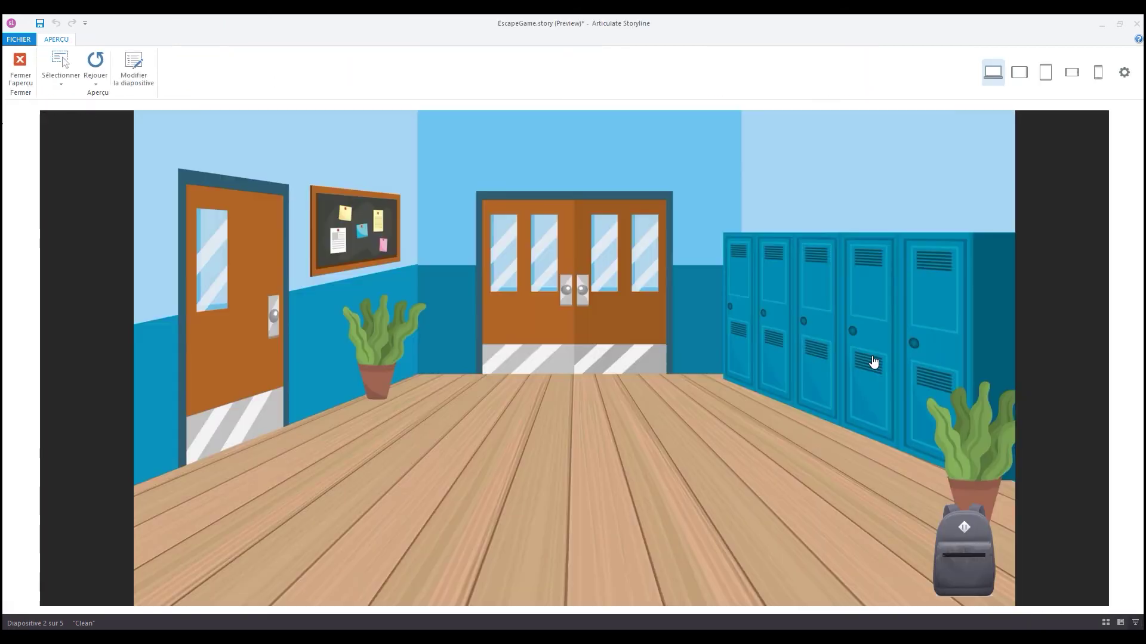
pyautogui.click(382, 352)
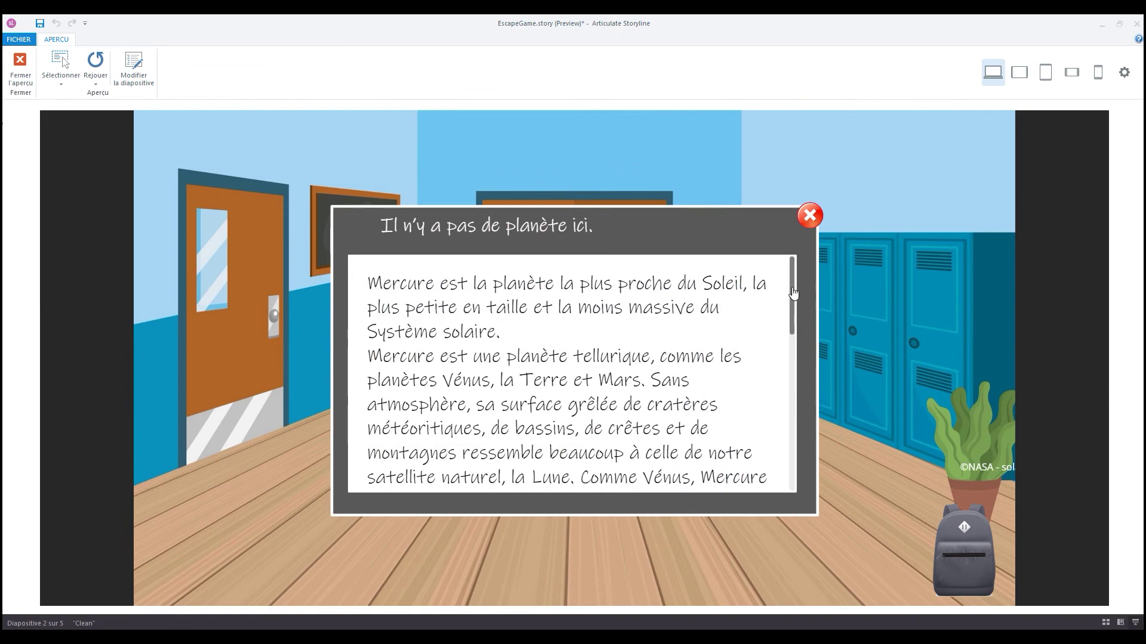
pyautogui.moveTo(793, 293); pyautogui.dragTo(798, 457)
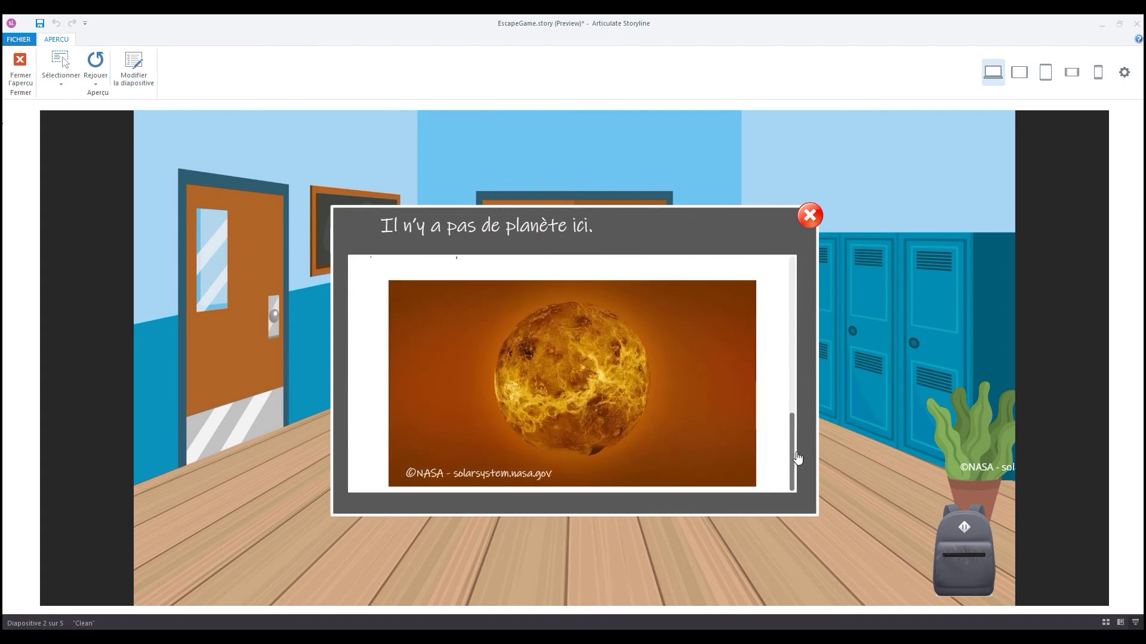